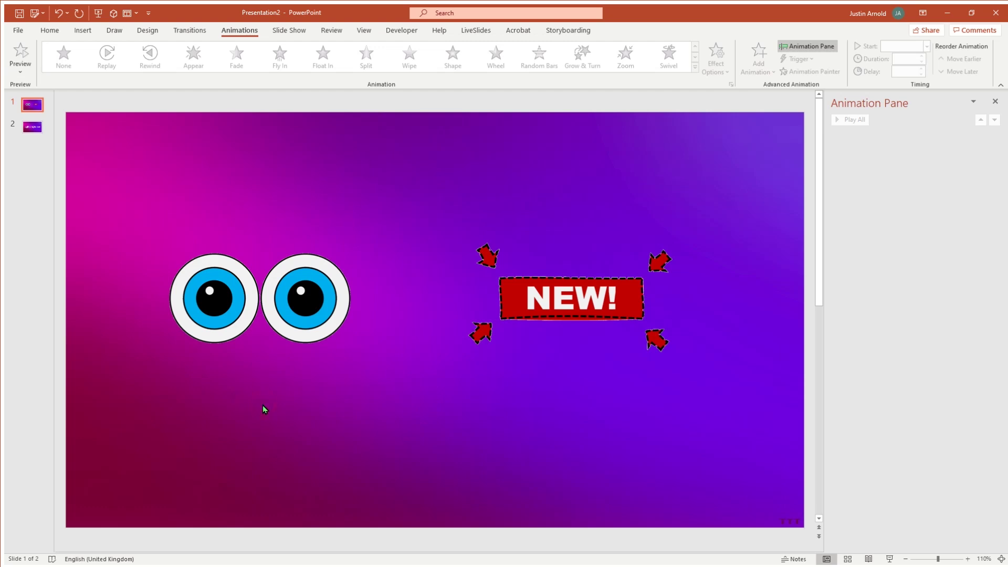
Step: Play the slide show from the first slide to view the eyes and NEW! animations, and return to editing
{"action": "key", "text": "F5"}
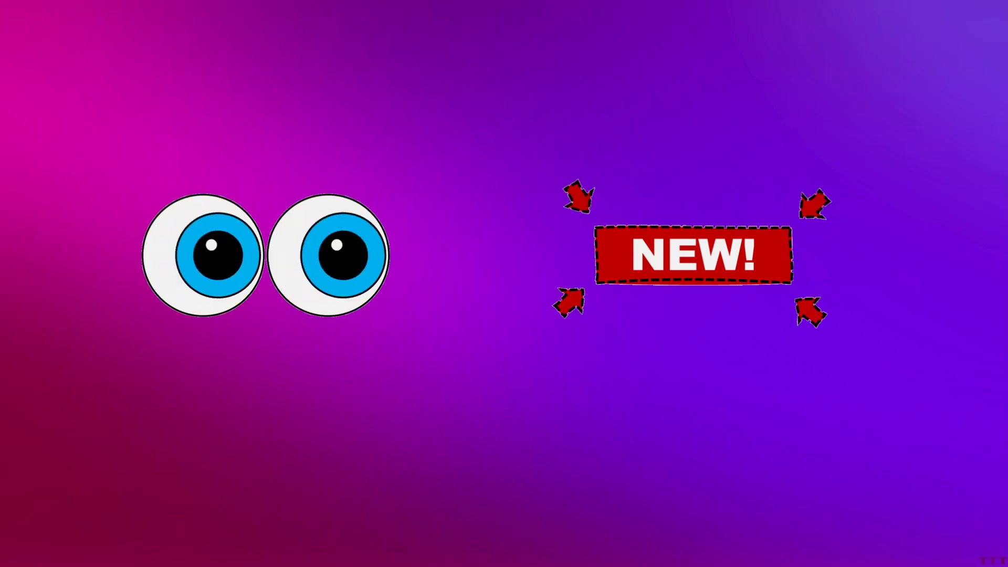
{"action": "key", "text": "Escape"}
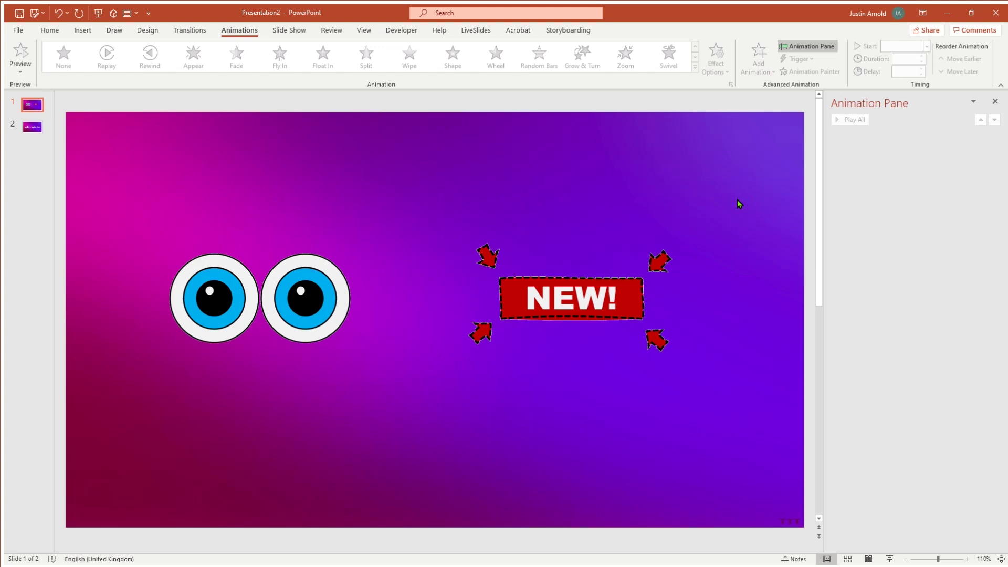
Step: Move the eyes graphic up, paste a copy of it below the original, and preview both in the slide show
{"action": "left_click", "coordinate": [518, 307]}
{"action": "left_click_drag", "start_coordinate": [313, 304], "coordinate": [330, 247]}
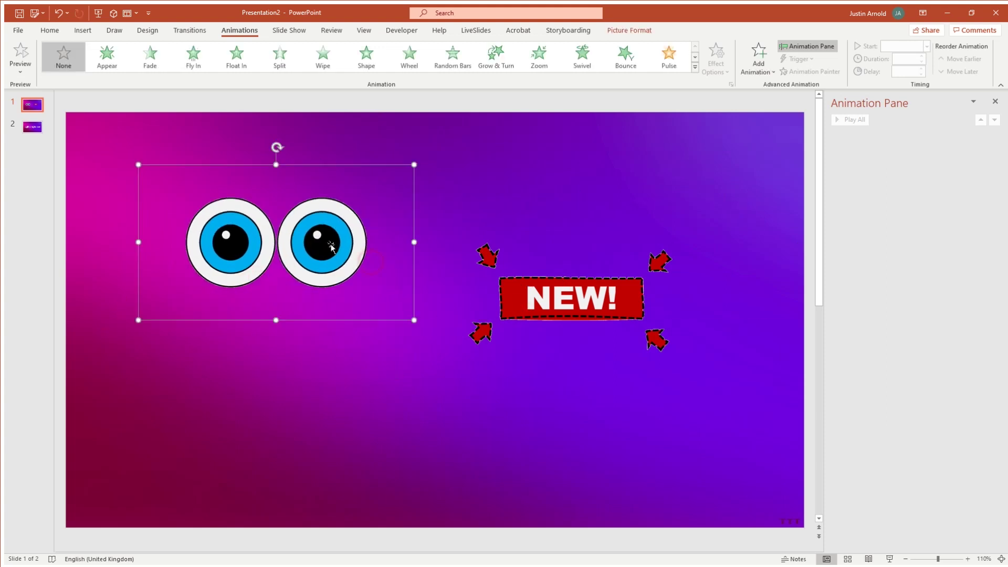
{"action": "left_click_drag", "start_coordinate": [239, 220], "coordinate": [222, 213]}
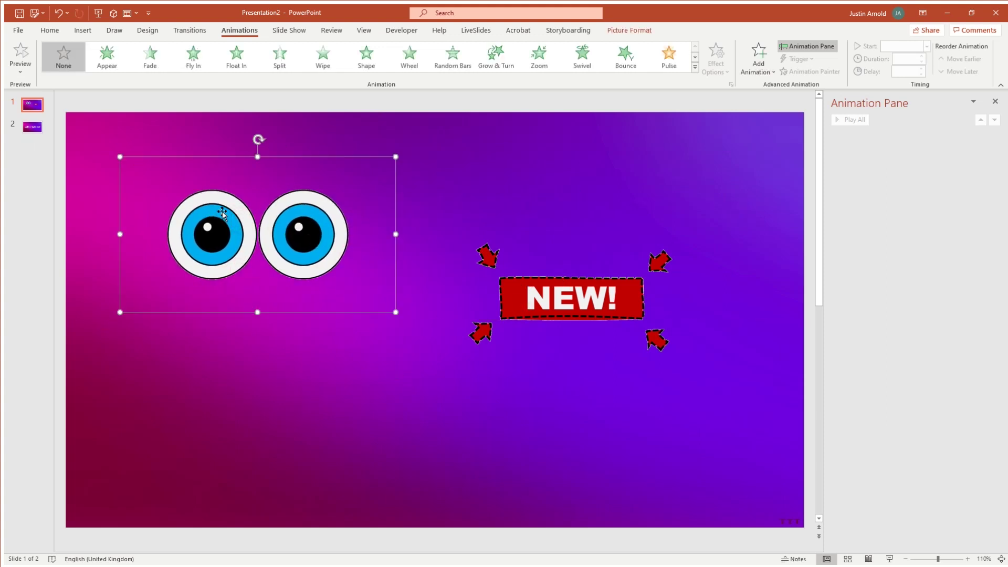
{"action": "key", "text": "ctrl+v"}
{"action": "left_click_drag", "start_coordinate": [312, 250], "coordinate": [346, 404]}
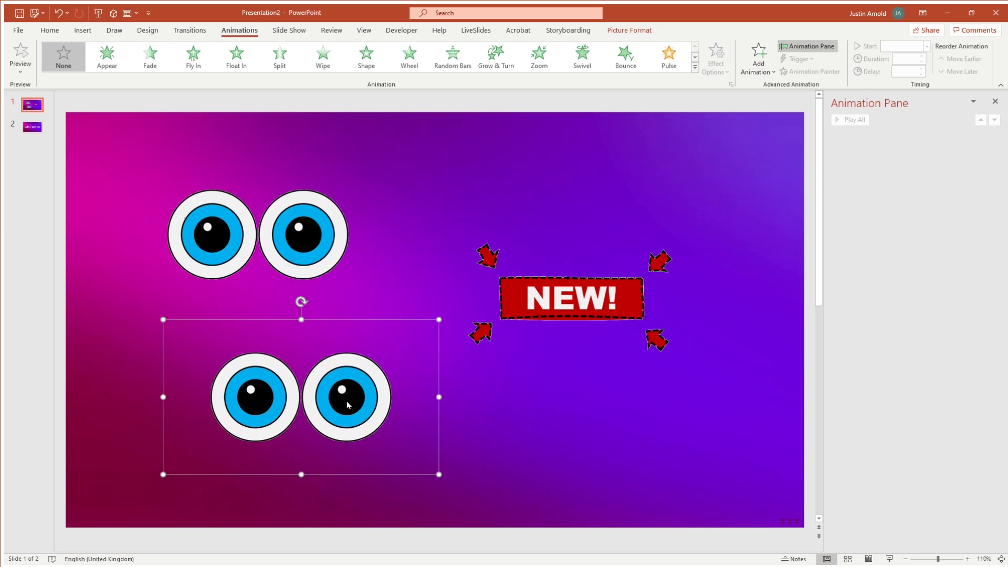
{"action": "key", "text": "F5"}
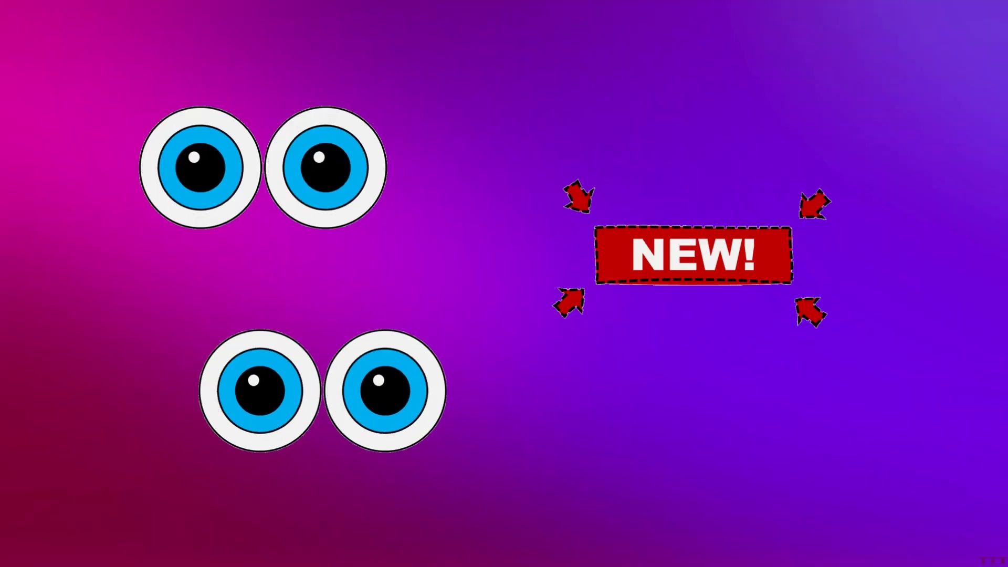
{"action": "key", "text": "Escape"}
Step: Delete the pasted copy of the eyes and move the remaining eyes back level with the NEW! graphic
{"action": "left_click", "coordinate": [569, 434]}
{"action": "left_click", "coordinate": [348, 405]}
{"action": "key", "text": "Delete"}
{"action": "left_click", "coordinate": [305, 256]}
{"action": "left_click_drag", "start_coordinate": [306, 256], "coordinate": [311, 308]}
{"action": "left_click", "coordinate": [483, 421]}
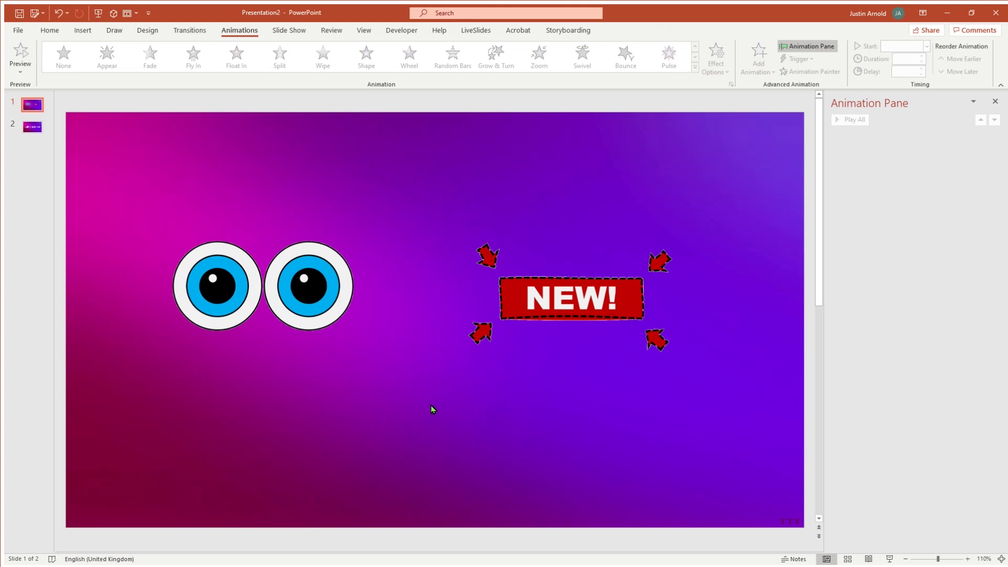
{"action": "left_click_drag", "start_coordinate": [333, 314], "coordinate": [344, 326]}
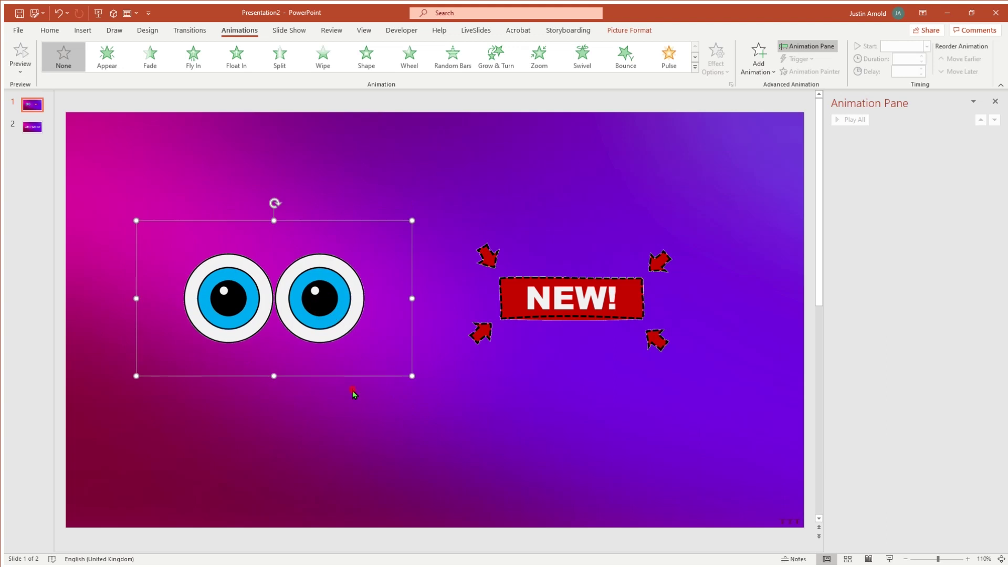
{"action": "left_click", "coordinate": [354, 395]}
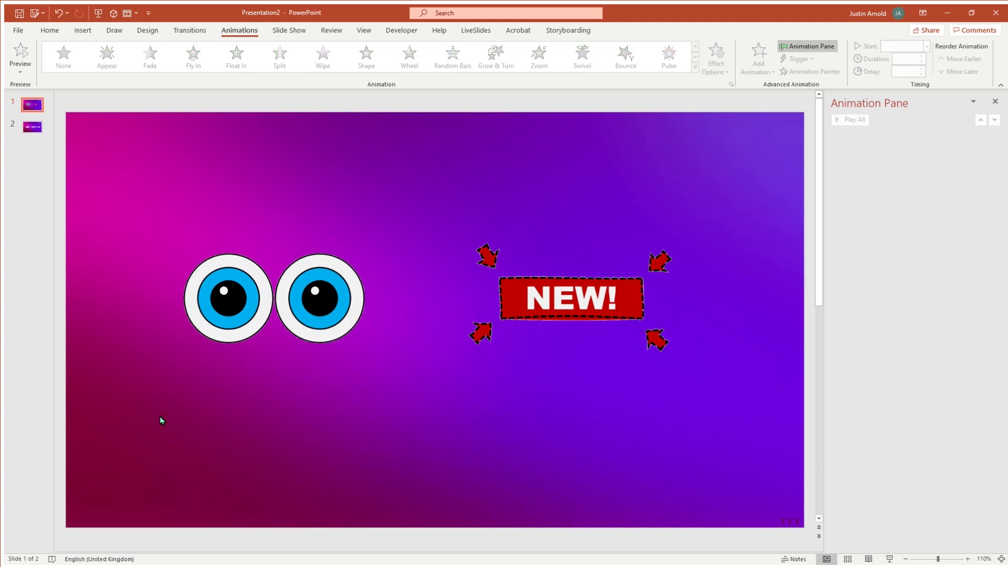
Step: Create a new presentation with a blank slide layout and shrink the slide thumbnails to enlarge the editing area
{"action": "key", "text": "ctrl+n"}
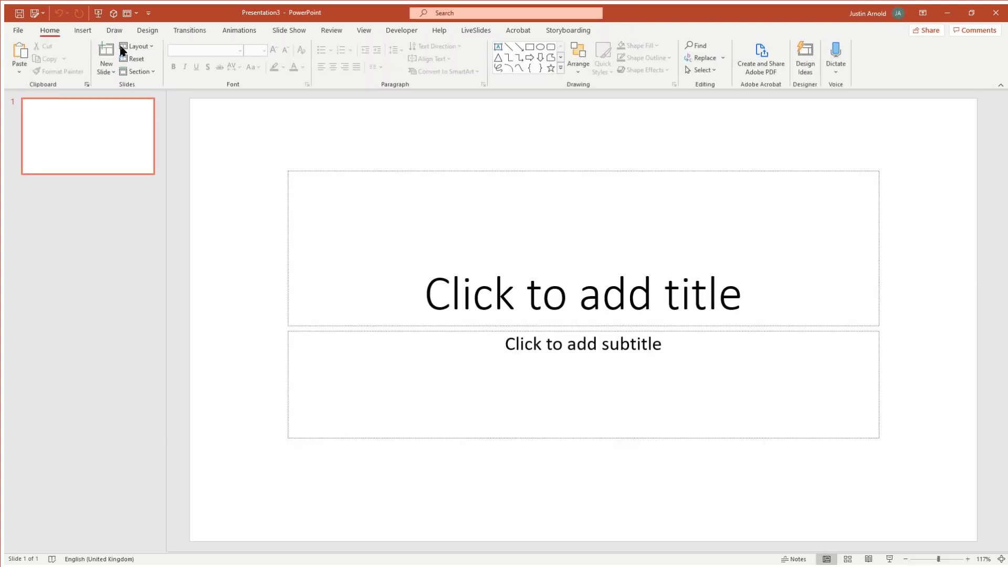
{"action": "left_click", "coordinate": [149, 47]}
{"action": "left_click", "coordinate": [146, 193]}
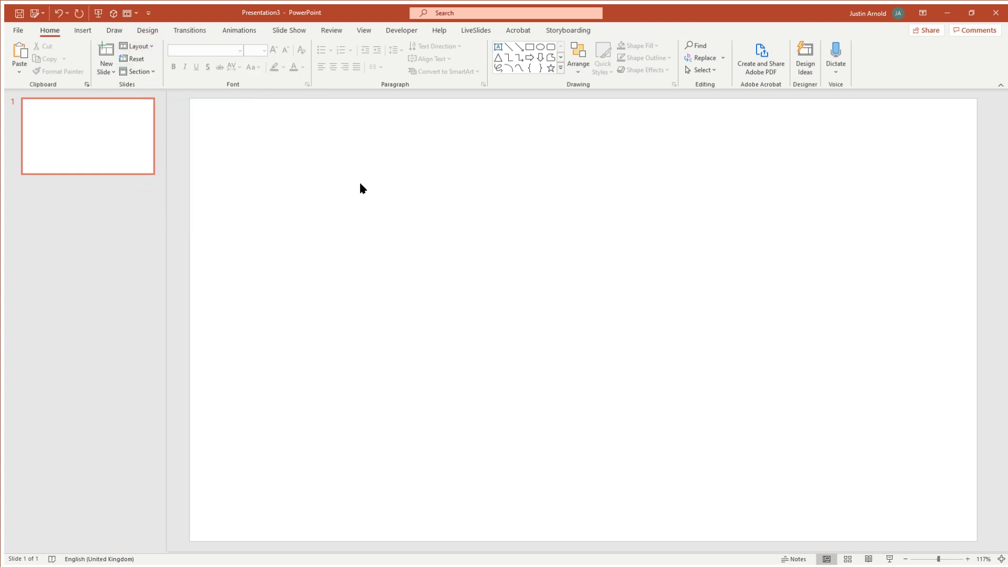
{"action": "left_click_drag", "start_coordinate": [163, 189], "coordinate": [40, 190]}
{"action": "left_click", "coordinate": [183, 191]}
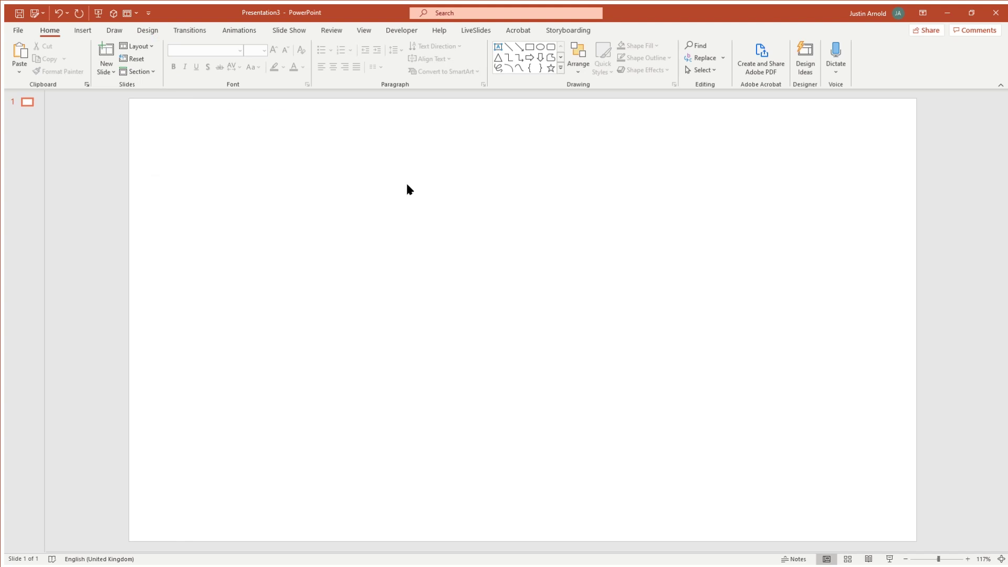
Step: Draw a wide rectangle in the middle of the slide and add the text "Top Tip" to it
{"action": "left_click", "coordinate": [529, 47]}
{"action": "left_click_drag", "start_coordinate": [346, 234], "coordinate": [615, 379]}
{"action": "right_click", "coordinate": [486, 299]}
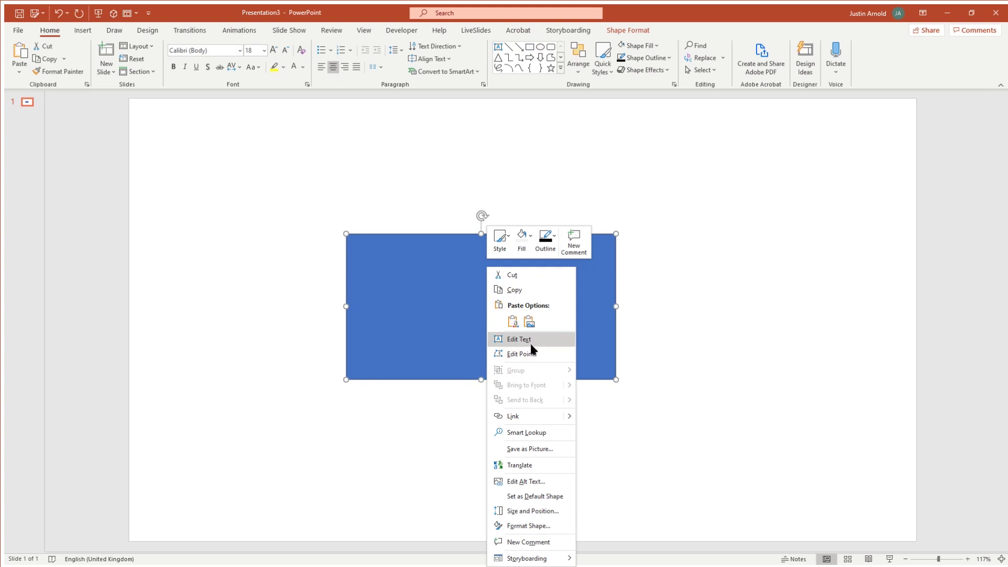
{"action": "left_click", "coordinate": [531, 341]}
{"action": "type", "text": "Top Tip"}
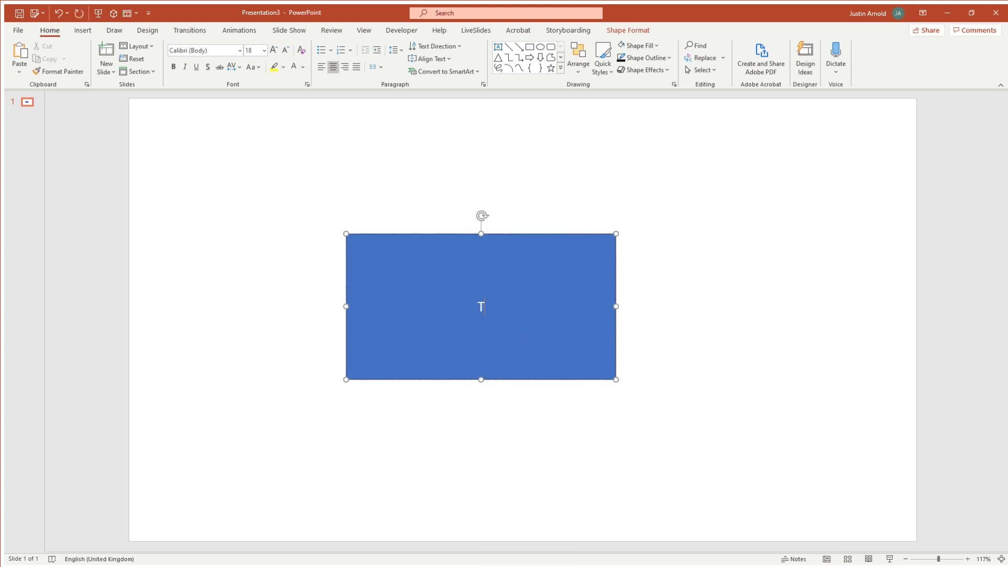
{"action": "key", "text": "Escape"}
Step: Enlarge the "Top Tip" text in the rectangle to 66 pt
{"action": "key", "text": "ctrl+shift+period"}
{"action": "key", "text": "ctrl+shift+period"}
{"action": "key", "text": "ctrl+shift+period"}
{"action": "key", "text": "ctrl+shift+period"}
{"action": "key", "text": "ctrl+shift+period"}
{"action": "key", "text": "ctrl+shift+period"}
{"action": "key", "text": "ctrl+shift+period"}
{"action": "key", "text": "ctrl+shift+period"}
{"action": "key", "text": "ctrl+shift+period"}
{"action": "key", "text": "ctrl+shift+period"}
{"action": "key", "text": "ctrl+shift+period"}
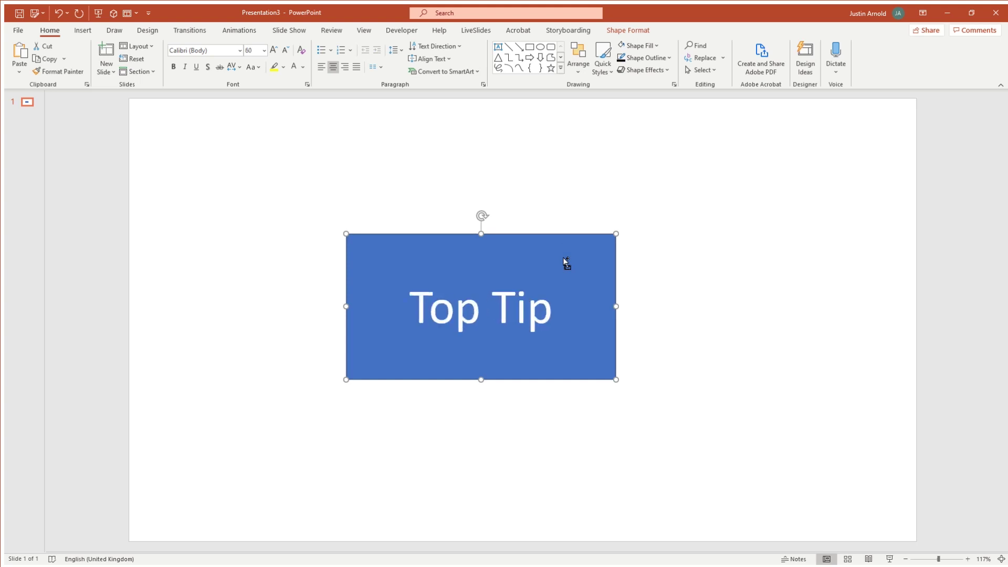
Step: Change the "Top Tip" text to the Burbank Big Condensed font and enlarge it to 88 pt
{"action": "left_click", "coordinate": [234, 53]}
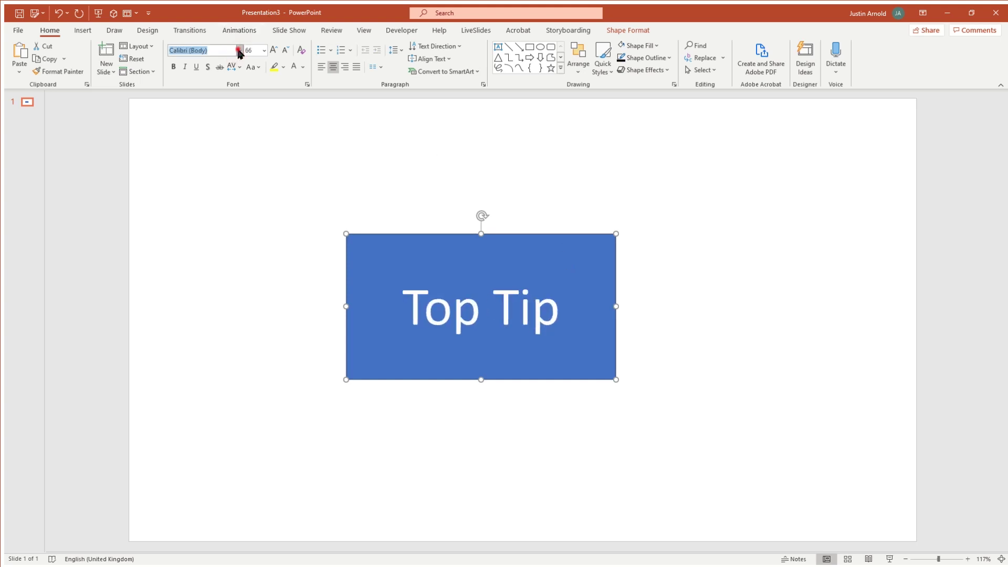
{"action": "left_click", "coordinate": [240, 50]}
{"action": "left_click_drag", "start_coordinate": [321, 83], "coordinate": [301, 126]}
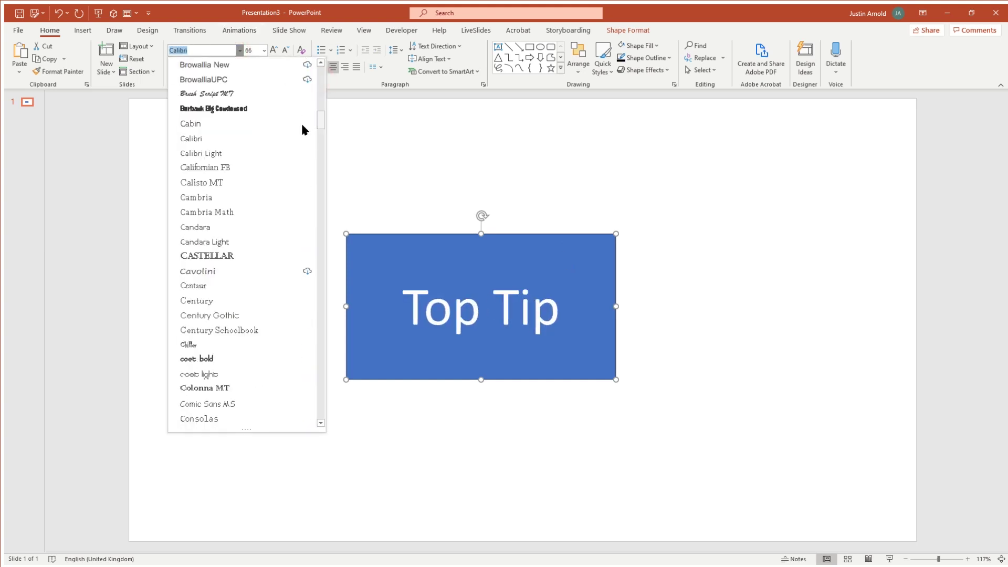
{"action": "left_click", "coordinate": [255, 106]}
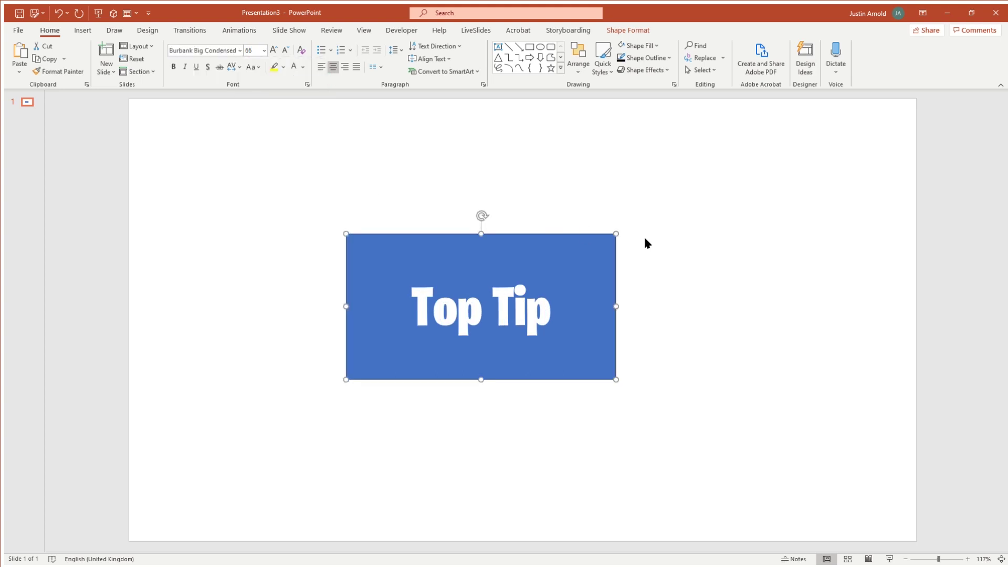
{"action": "key", "text": "ctrl+shift+period"}
{"action": "key", "text": "ctrl+shift+period"}
{"action": "key", "text": "ctrl+shift+period"}
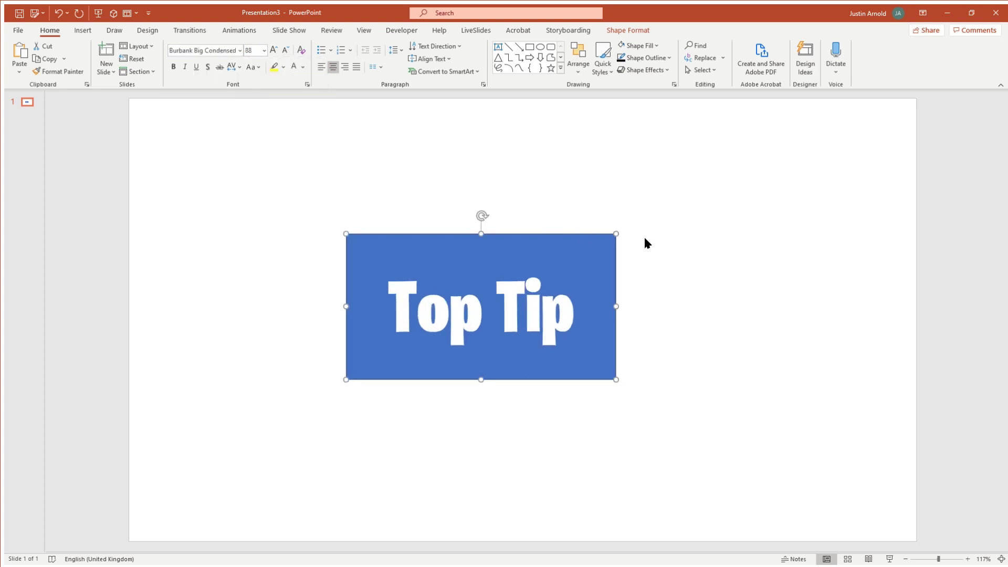
Step: Fill the rectangle with dark red and give it a black outline 6 pt thick
{"action": "left_click", "coordinate": [647, 48]}
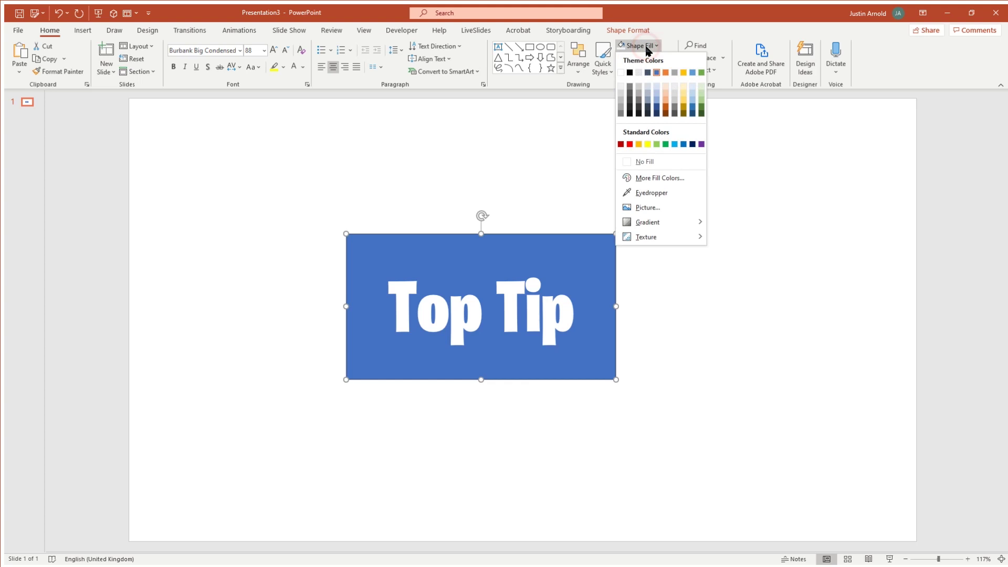
{"action": "left_click", "coordinate": [620, 143]}
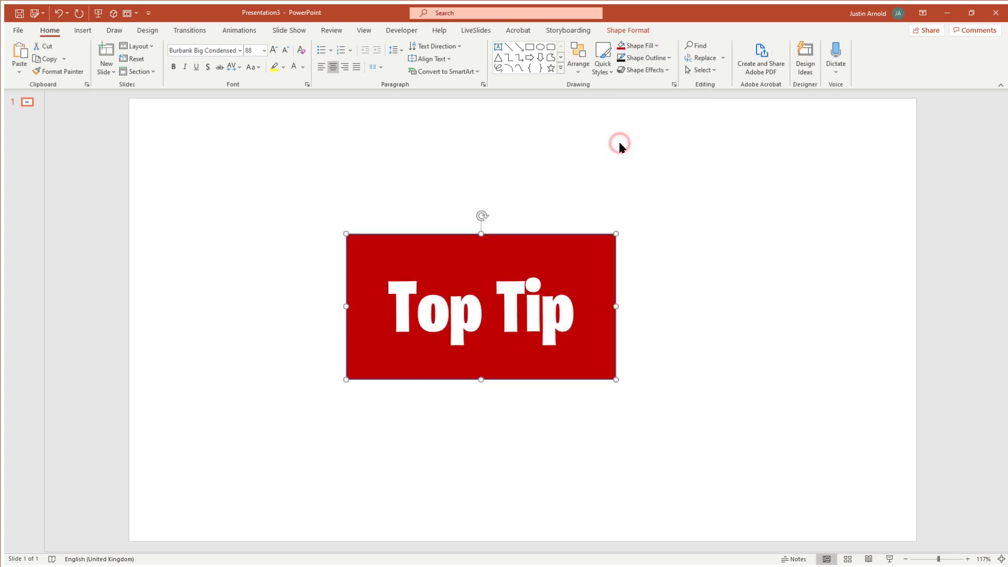
{"action": "left_click", "coordinate": [657, 58]}
{"action": "left_click", "coordinate": [629, 87]}
{"action": "left_click", "coordinate": [635, 61]}
{"action": "mouse_move", "coordinate": [644, 220]}
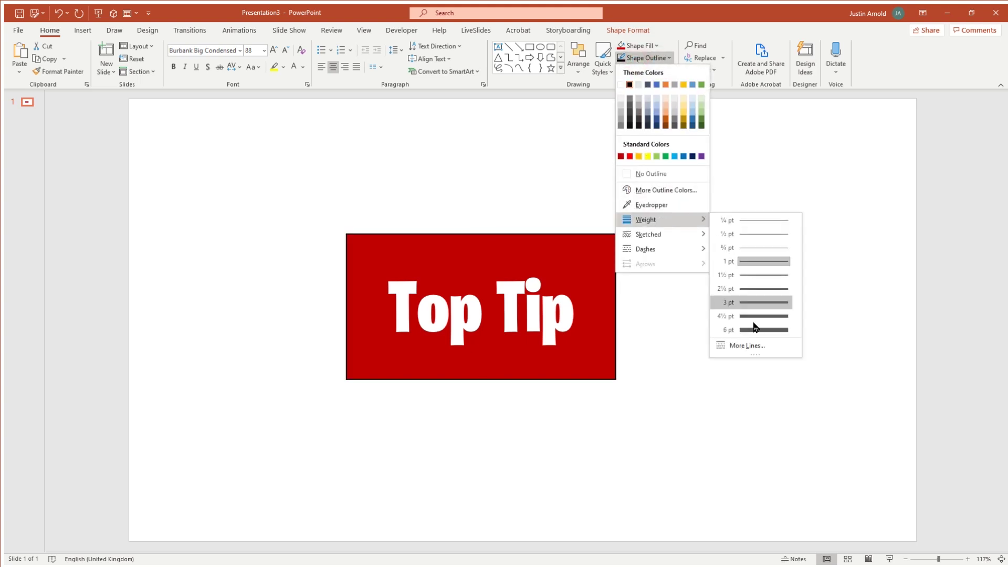
{"action": "left_click", "coordinate": [754, 329]}
{"action": "left_click", "coordinate": [712, 276]}
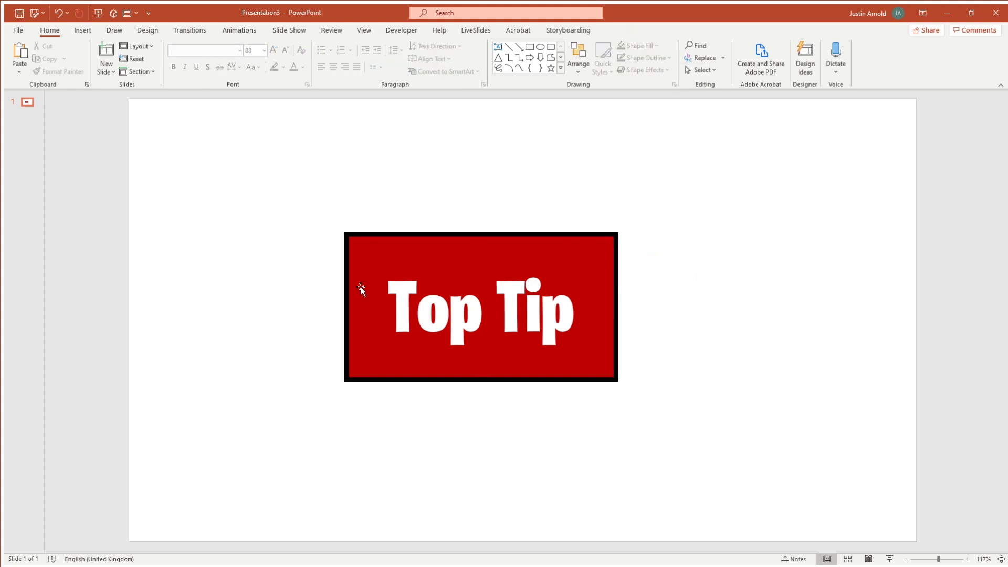
Step: Draw a small circle and place it just above the middle of the rectangle's top edge
{"action": "left_click", "coordinate": [541, 47]}
{"action": "mouse_move", "coordinate": [469, 145]}
{"action": "left_mouse_down"}
{"action": "mouse_move", "coordinate": [479, 168]}
{"action": "mouse_move", "coordinate": [496, 173]}
{"action": "left_mouse_up"}
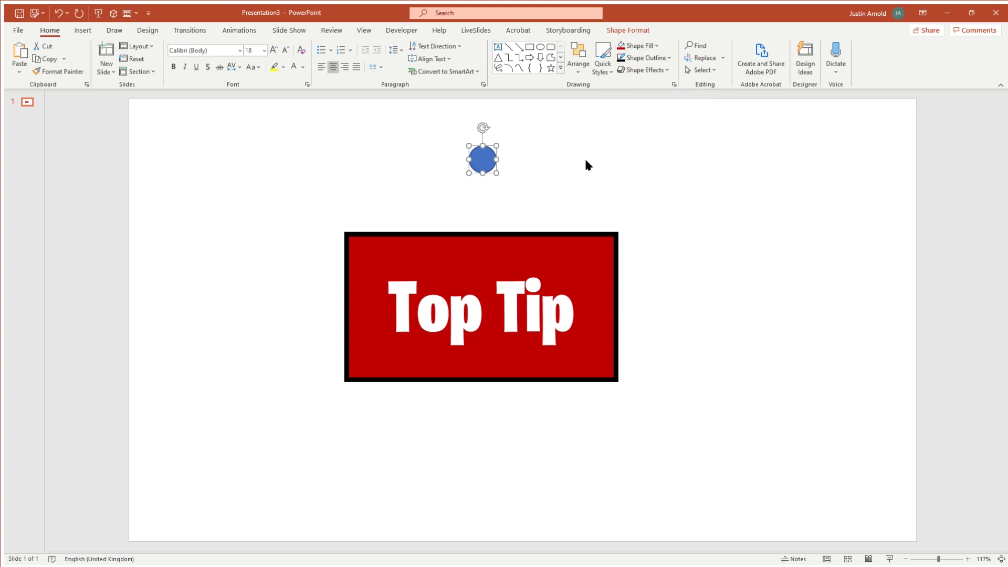
{"action": "scroll", "coordinate": [579, 164], "scroll_direction": "up", "scroll_amount": 1}
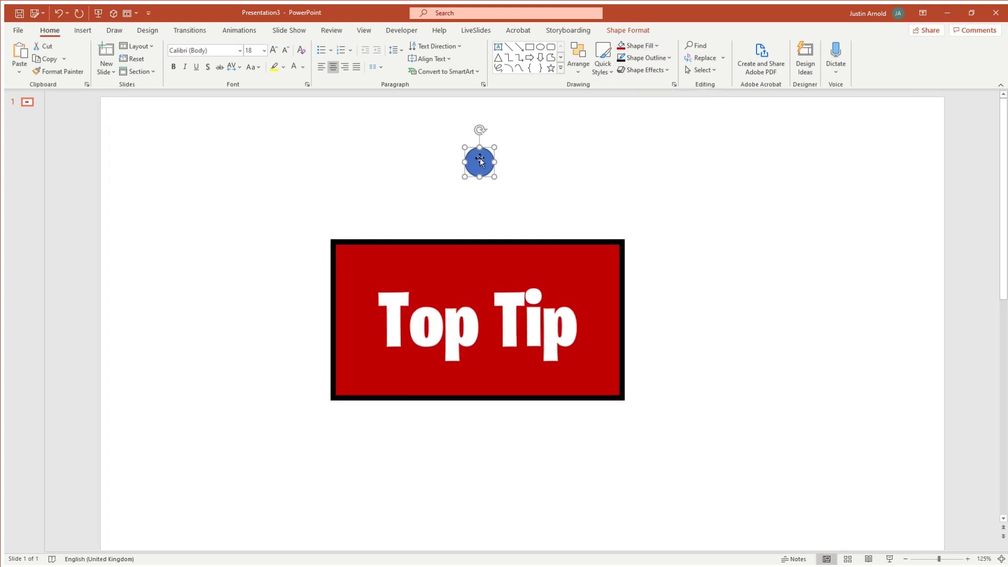
{"action": "left_click_drag", "start_coordinate": [482, 162], "coordinate": [476, 187]}
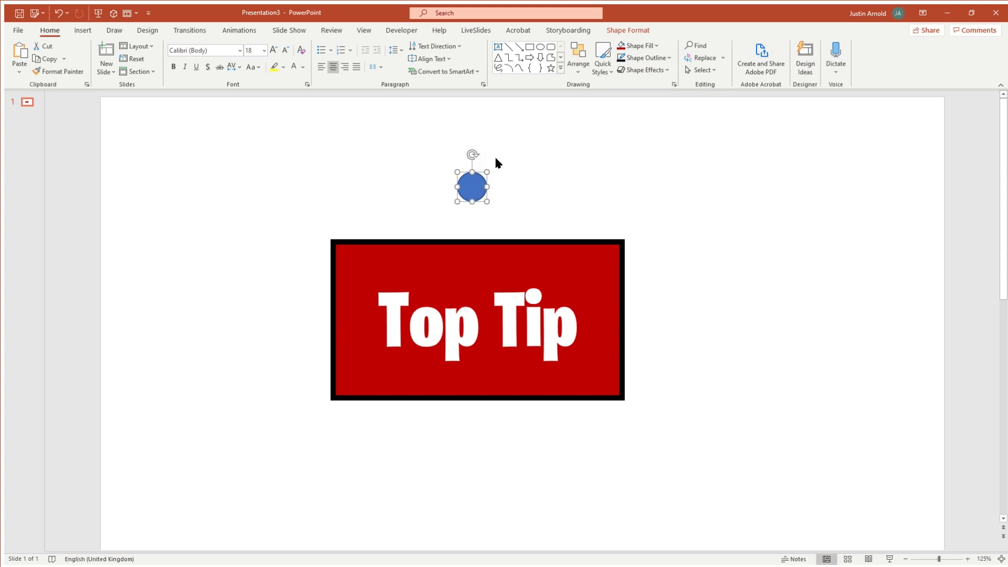
Step: Give the small circle a black outline and a yellow fill
{"action": "left_click", "coordinate": [645, 56]}
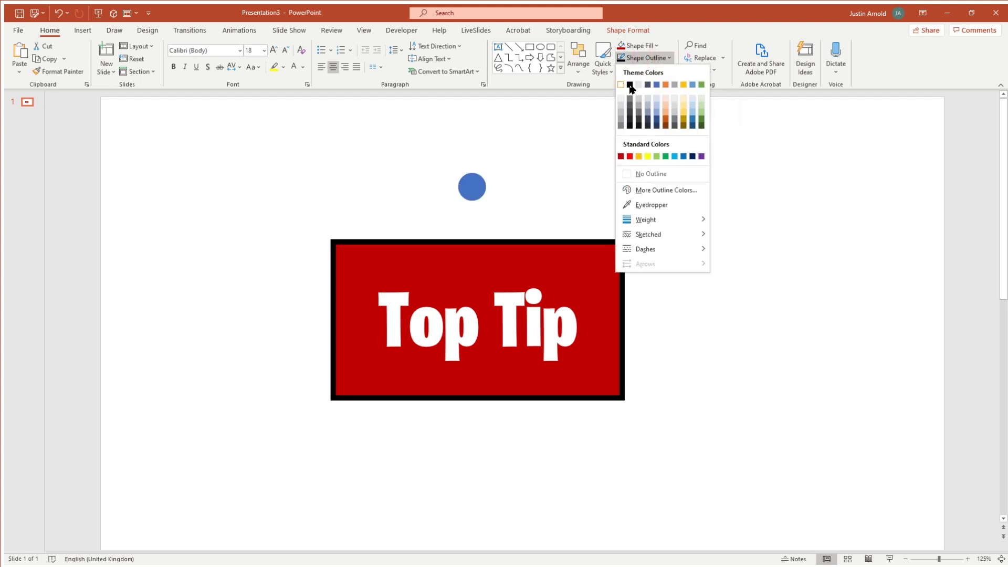
{"action": "left_click", "coordinate": [630, 85]}
{"action": "left_click", "coordinate": [643, 47]}
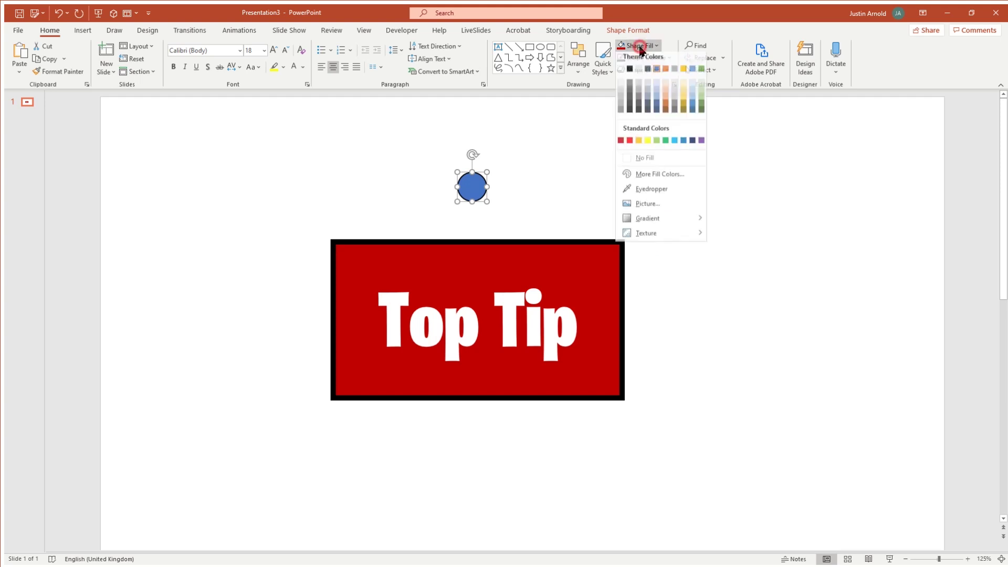
{"action": "left_click", "coordinate": [646, 144]}
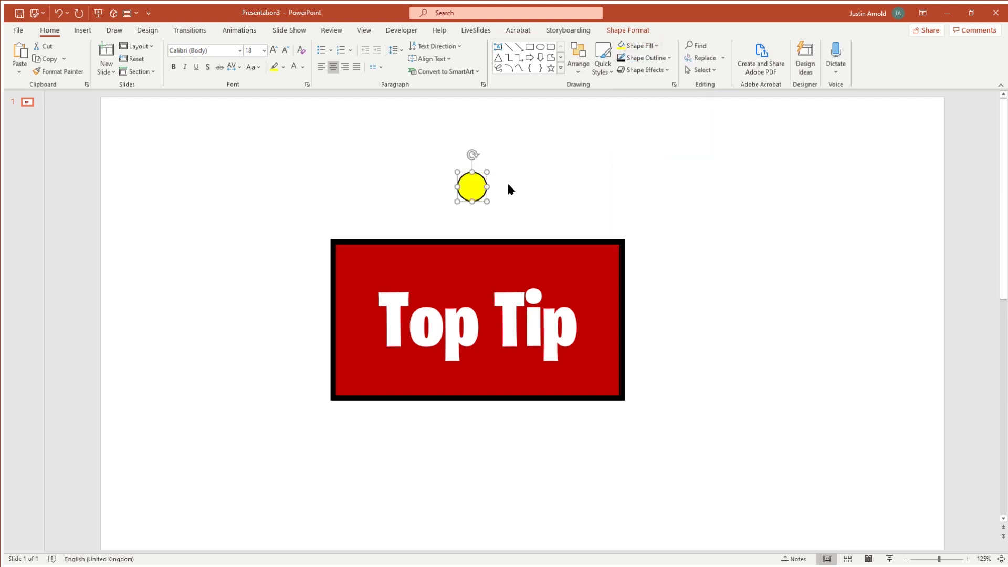
Step: Move the yellow circle onto the rectangle's top-left corner and set its outline weight to 4½ pt
{"action": "left_click_drag", "start_coordinate": [468, 185], "coordinate": [324, 237]}
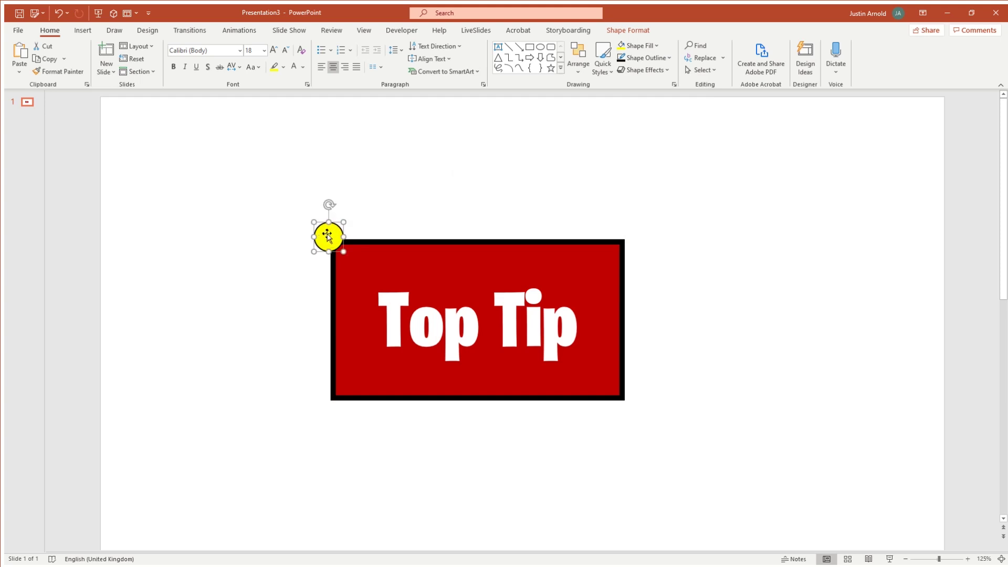
{"action": "left_click", "coordinate": [645, 58]}
{"action": "mouse_move", "coordinate": [694, 220]}
{"action": "left_click", "coordinate": [746, 316]}
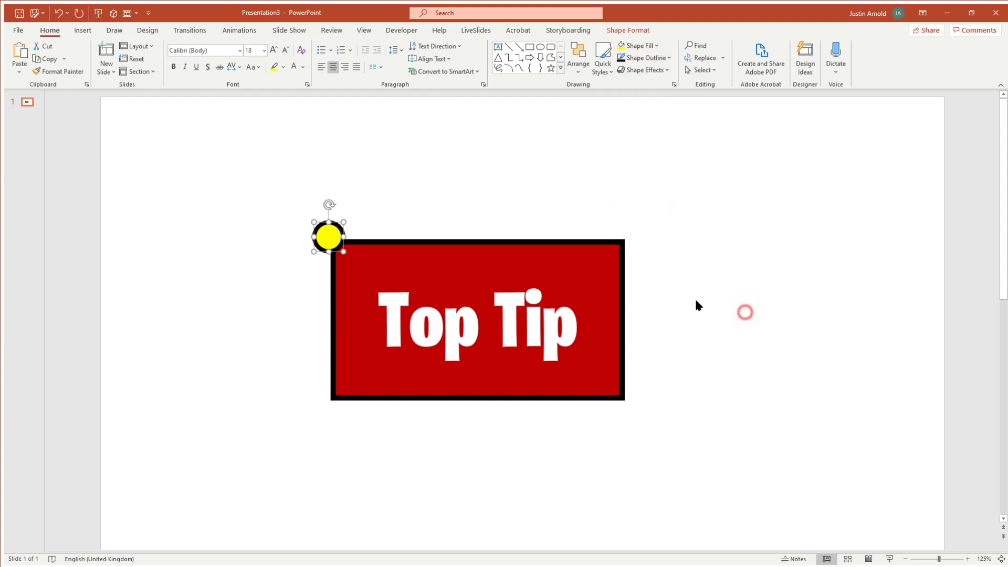
{"action": "left_click", "coordinate": [402, 202]}
Step: Duplicate the yellow circle beside the original along the rectangle's top edge and fill the copy with white
{"action": "left_click", "coordinate": [324, 238]}
{"action": "left_click_drag", "start_coordinate": [324, 237], "coordinate": [359, 235]}
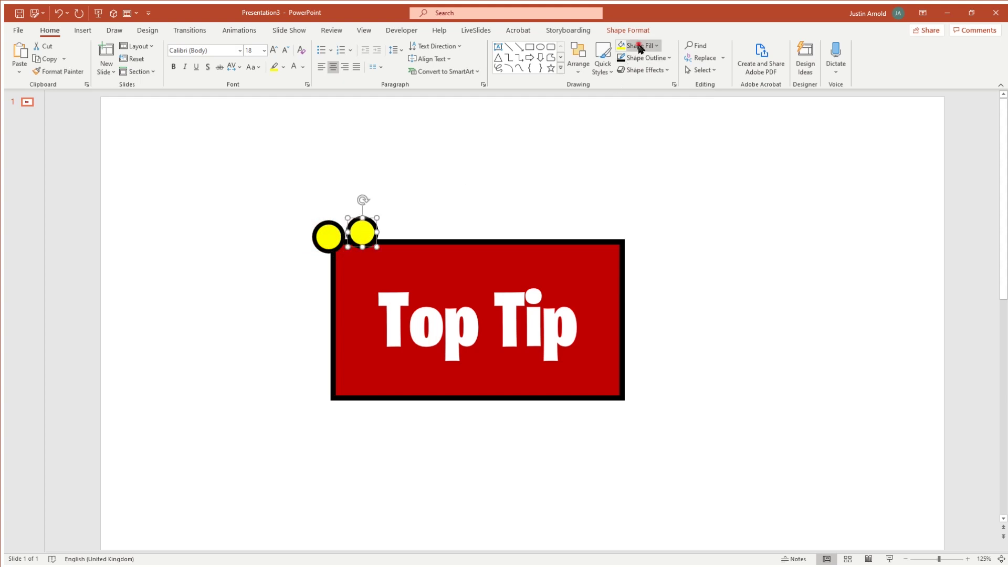
{"action": "left_click", "coordinate": [655, 46]}
{"action": "left_click", "coordinate": [619, 75]}
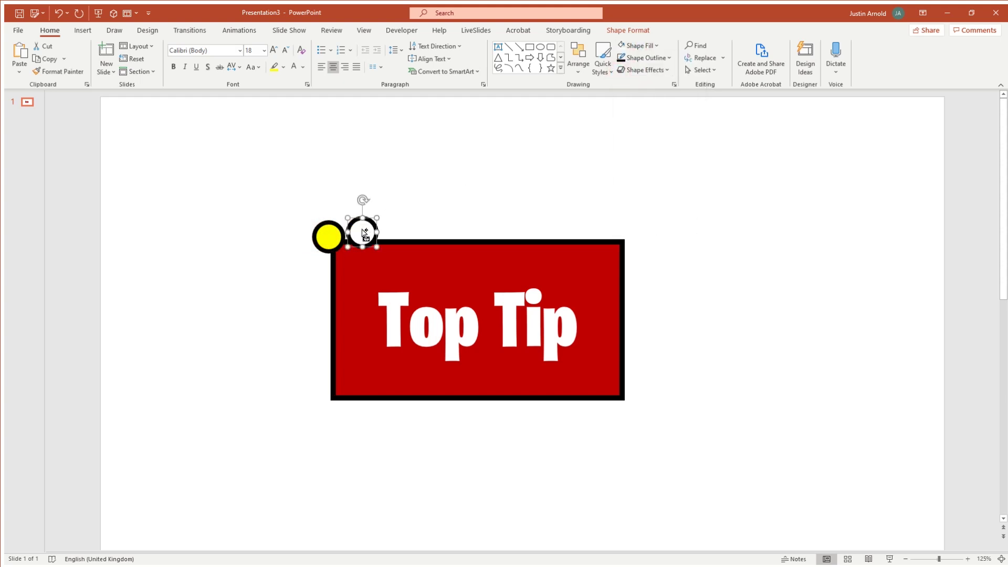
Step: Place evenly spaced copies of the white circle along all four edges of the rectangle to form a ring of bulbs
{"action": "left_click_drag", "start_coordinate": [364, 235], "coordinate": [536, 232]}
{"action": "left_click_drag", "start_coordinate": [535, 231], "coordinate": [633, 295]}
{"action": "left_click_drag", "start_coordinate": [633, 295], "coordinate": [432, 403]}
{"action": "left_click_drag", "start_coordinate": [432, 403], "coordinate": [330, 399], "text": "ctrl"}
{"action": "left_click_drag", "start_coordinate": [330, 399], "coordinate": [325, 361], "text": "ctrl"}
{"action": "left_click_drag", "start_coordinate": [324, 361], "coordinate": [323, 269], "text": "ctrl"}
{"action": "left_click", "coordinate": [698, 208]}
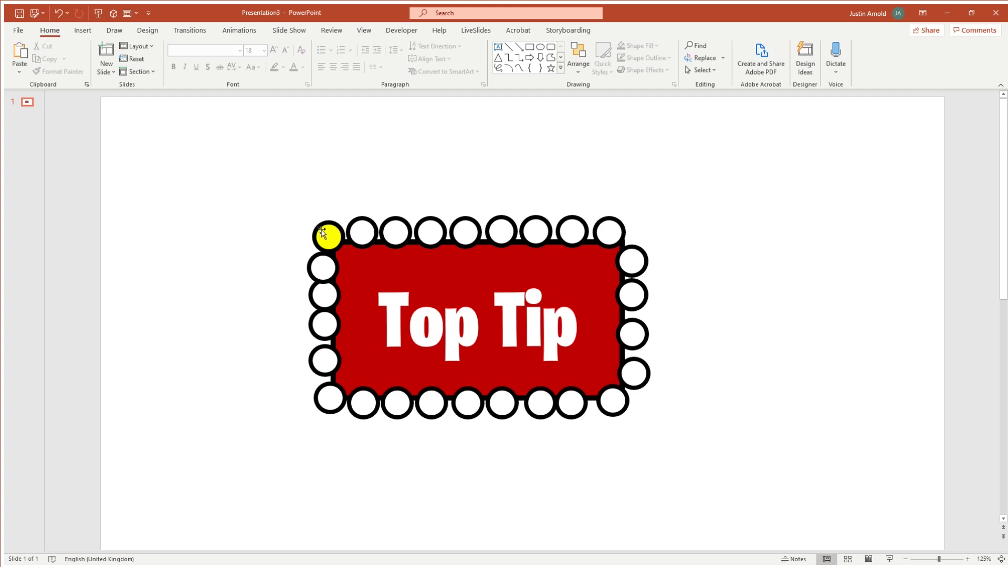
Step: Fill every third white circle around the sign's border with yellow
{"action": "left_click", "coordinate": [432, 230]}
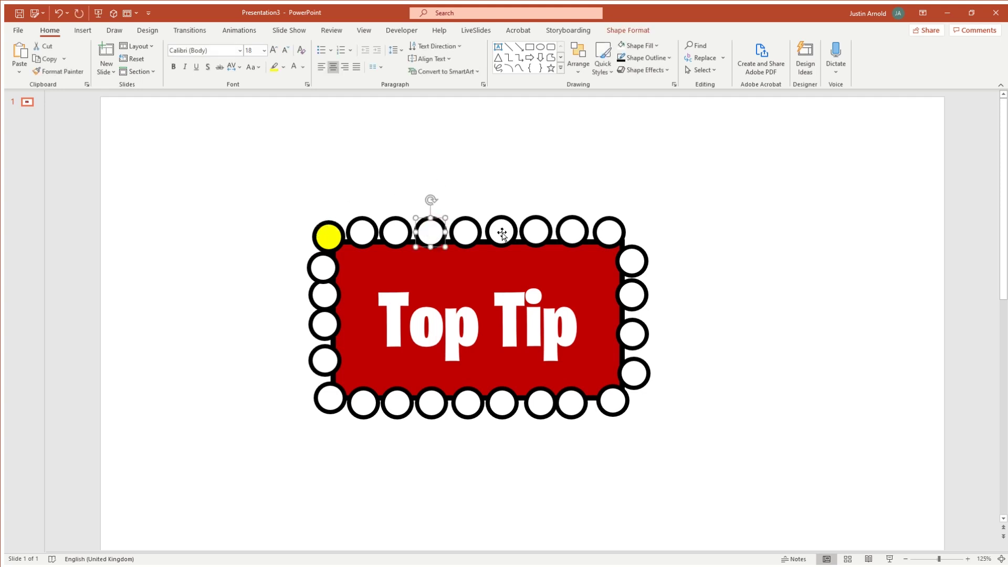
{"action": "left_click", "coordinate": [536, 233], "text": "shift"}
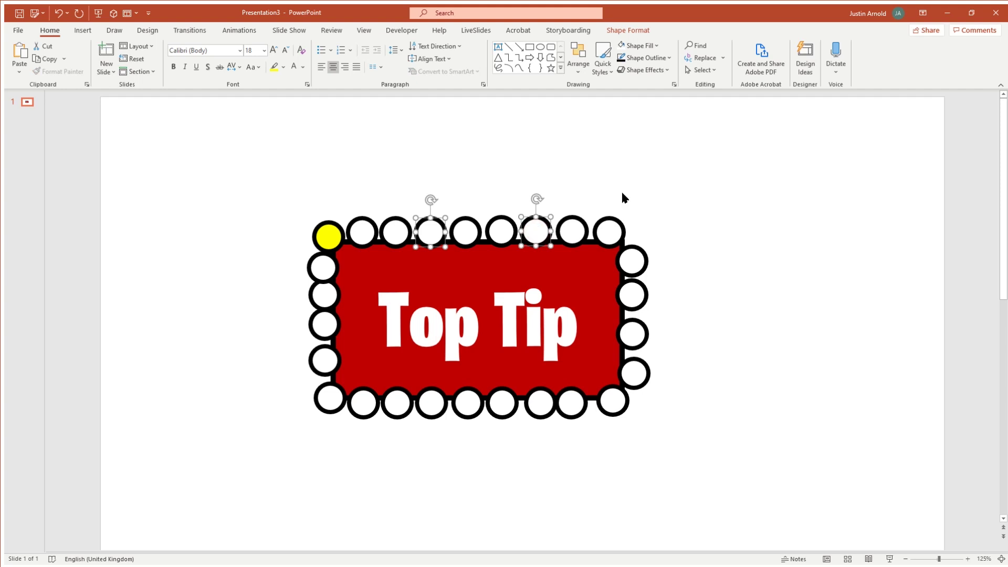
{"action": "left_click", "coordinate": [632, 260], "text": "shift"}
{"action": "left_click", "coordinate": [637, 369], "text": "shift"}
{"action": "left_click", "coordinate": [541, 406], "text": "shift"}
{"action": "left_click", "coordinate": [439, 405], "text": "shift"}
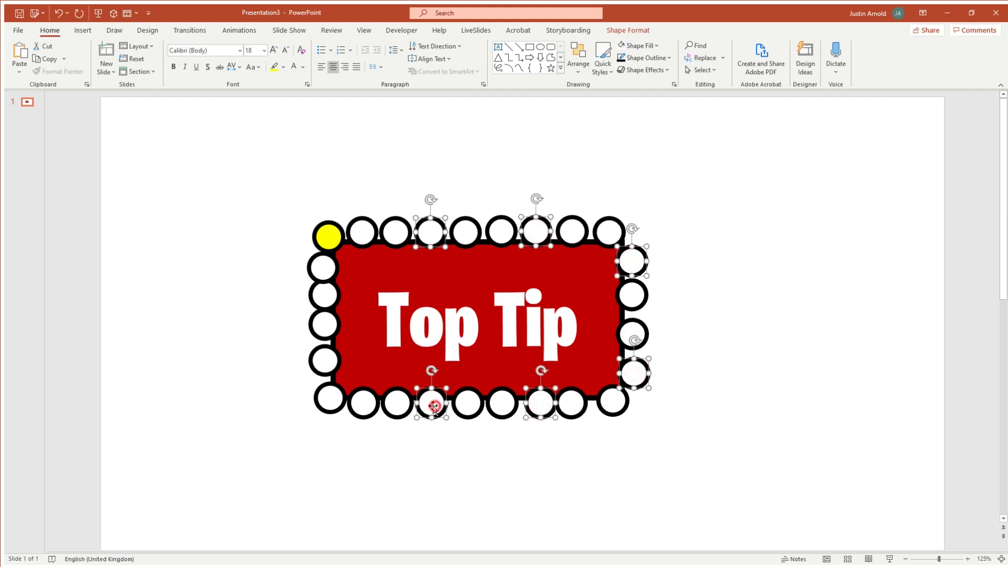
{"action": "left_click", "coordinate": [335, 404], "text": "shift"}
{"action": "left_click", "coordinate": [323, 326], "text": "shift"}
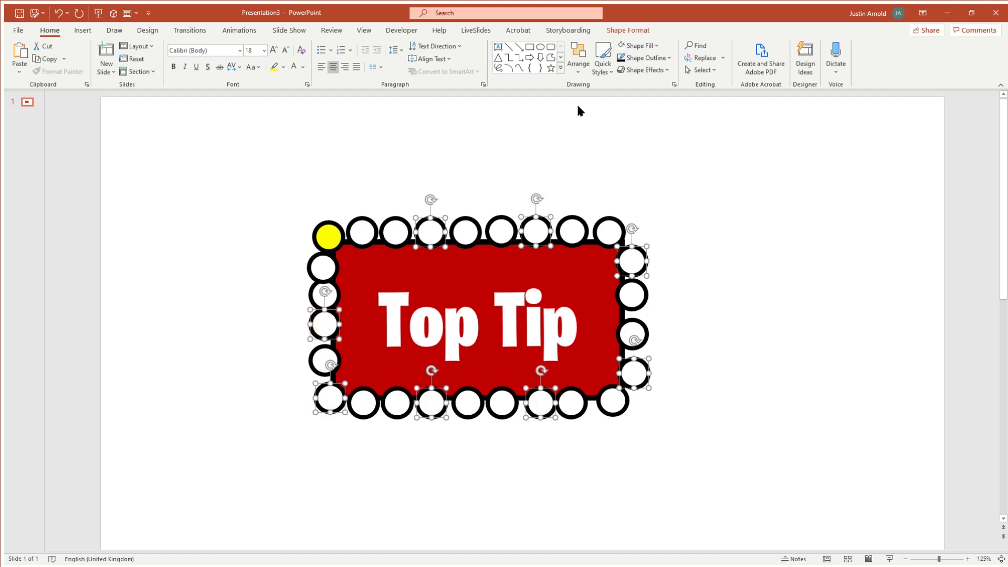
{"action": "left_click", "coordinate": [638, 45]}
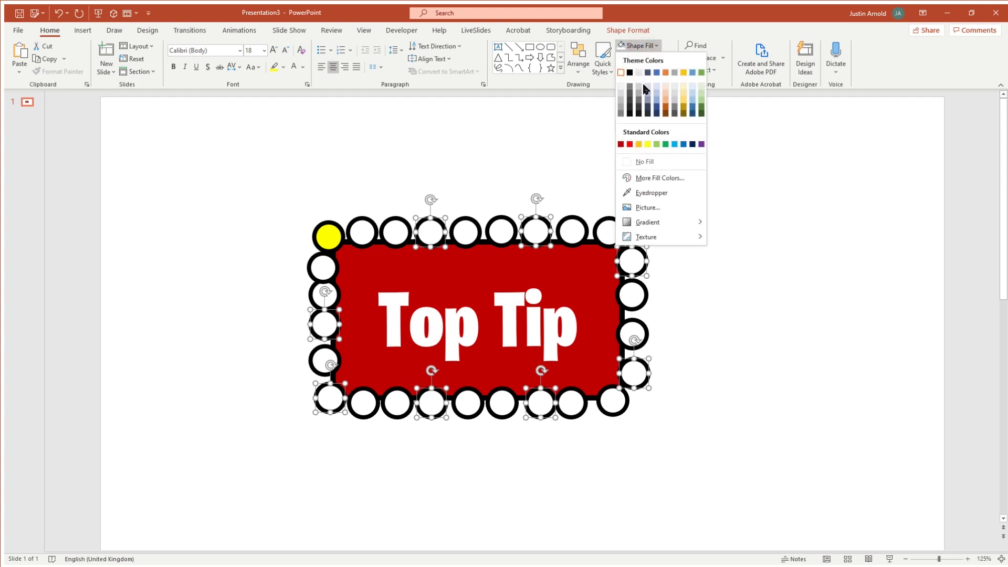
{"action": "left_click", "coordinate": [649, 144]}
{"action": "left_click", "coordinate": [712, 217]}
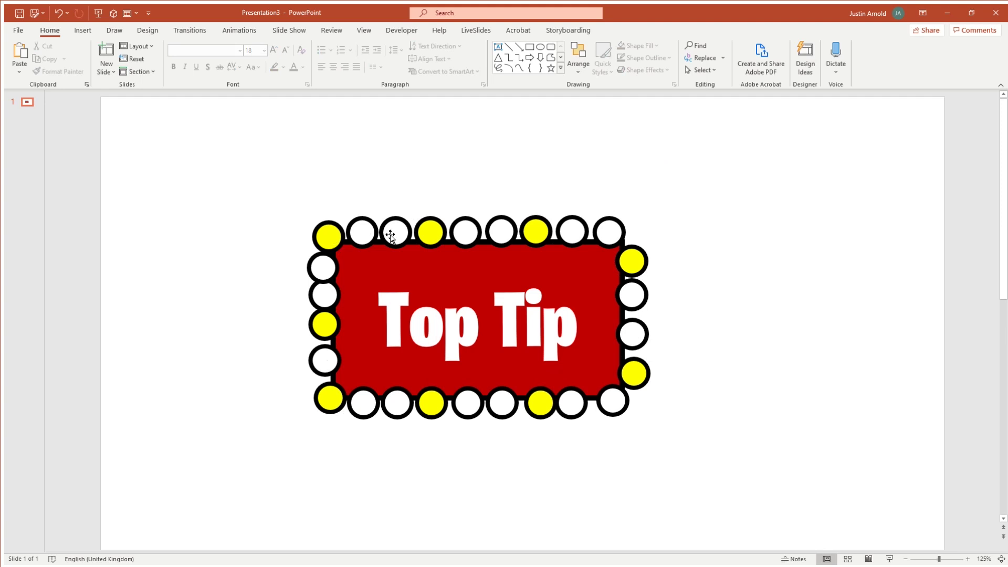
{"action": "left_click", "coordinate": [363, 235]}
{"action": "left_click", "coordinate": [396, 231], "text": "shift"}
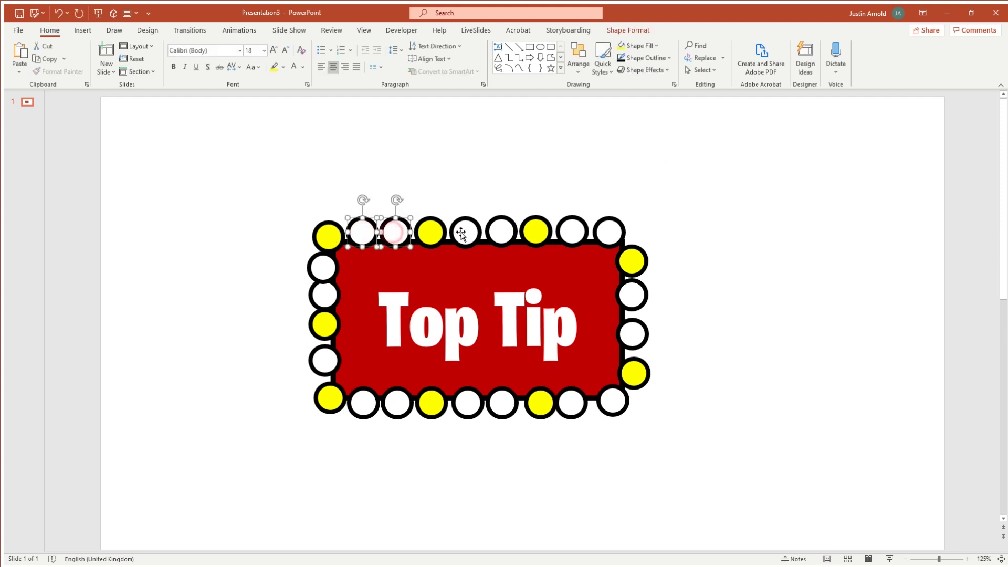
{"action": "left_click", "coordinate": [466, 232], "text": "shift"}
{"action": "left_click", "coordinate": [501, 231], "text": "shift"}
{"action": "left_click", "coordinate": [572, 231], "text": "shift"}
{"action": "left_click", "coordinate": [613, 230], "text": "shift"}
{"action": "left_click", "coordinate": [635, 294], "text": "shift"}
{"action": "left_click", "coordinate": [633, 334], "text": "shift"}
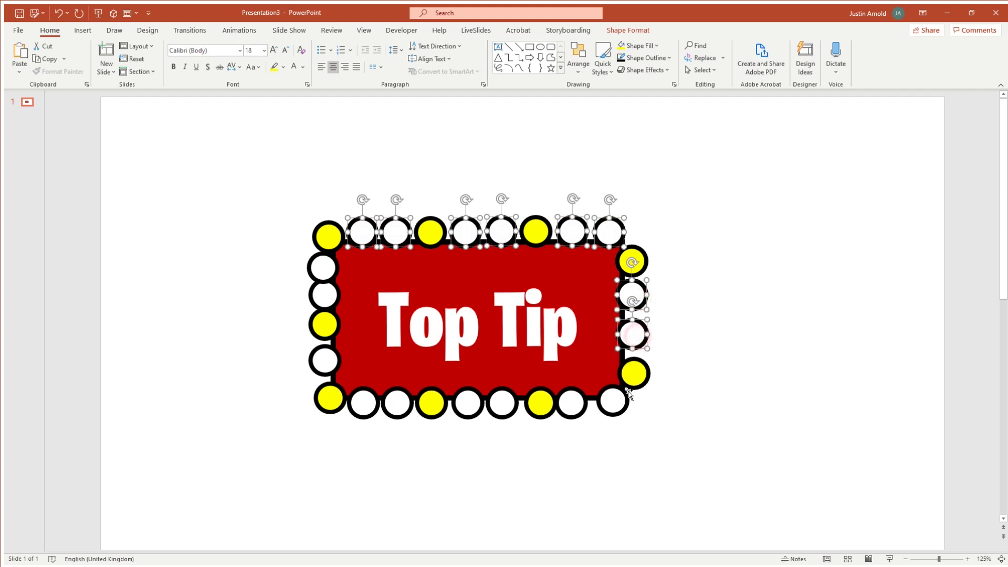
{"action": "left_click", "coordinate": [620, 403], "text": "shift"}
{"action": "left_click", "coordinate": [571, 403], "text": "shift"}
{"action": "left_click", "coordinate": [503, 403], "text": "shift"}
{"action": "left_click", "coordinate": [464, 404], "text": "shift"}
{"action": "left_click", "coordinate": [397, 404], "text": "shift"}
{"action": "left_click", "coordinate": [363, 403], "text": "shift"}
{"action": "left_click", "coordinate": [324, 363], "text": "shift"}
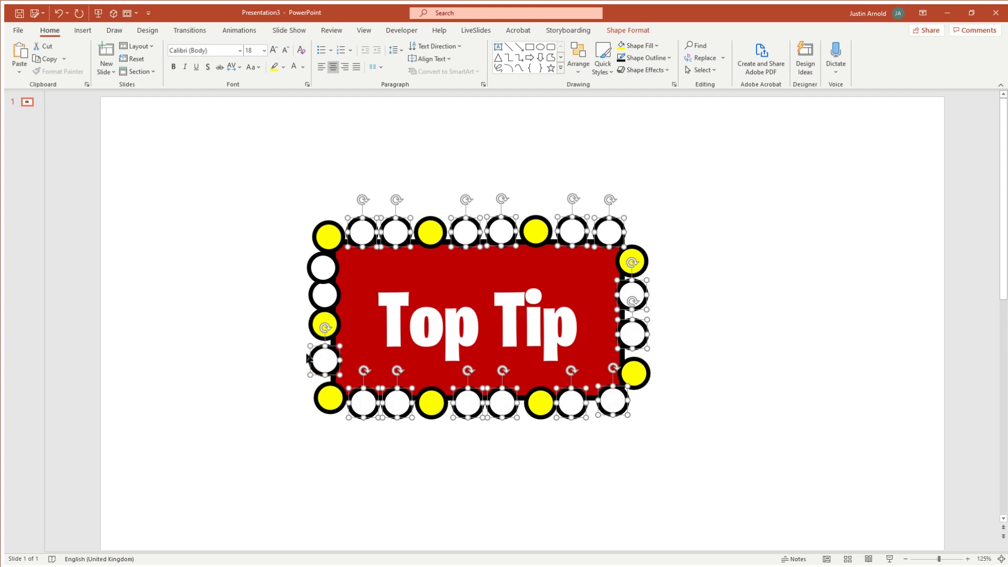
{"action": "left_click", "coordinate": [327, 297], "text": "shift"}
{"action": "left_click", "coordinate": [316, 269], "text": "shift"}
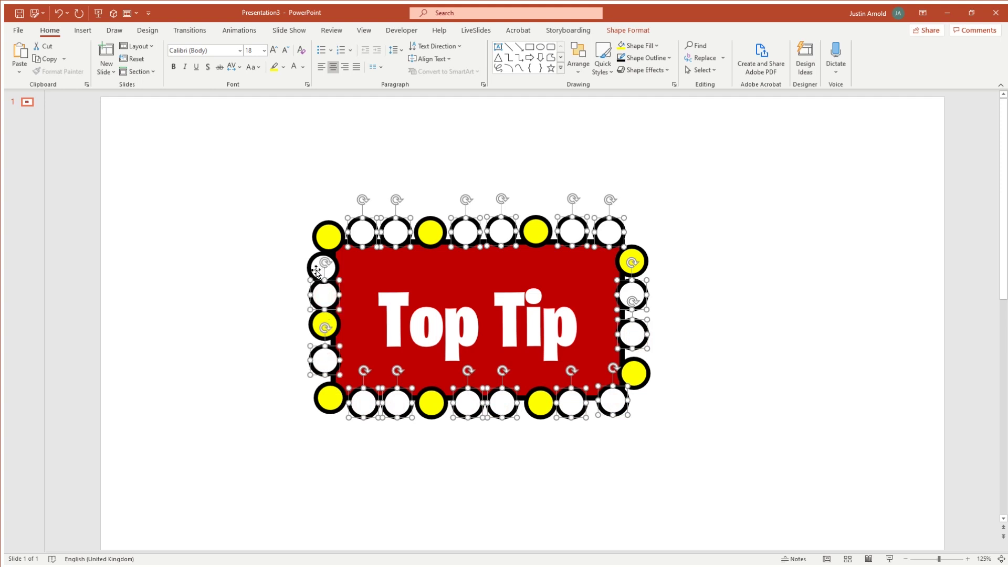
{"action": "left_click", "coordinate": [273, 280]}
Step: Add one more white circle at the lower end of the left edge and shift the neighbouring circles to even out the spacing
{"action": "left_click", "coordinate": [319, 359]}
{"action": "left_click_drag", "start_coordinate": [321, 355], "coordinate": [322, 383]}
{"action": "left_click", "coordinate": [330, 404]}
{"action": "left_click_drag", "start_coordinate": [438, 405], "coordinate": [339, 404]}
{"action": "left_click_drag", "start_coordinate": [324, 371], "coordinate": [321, 380]}
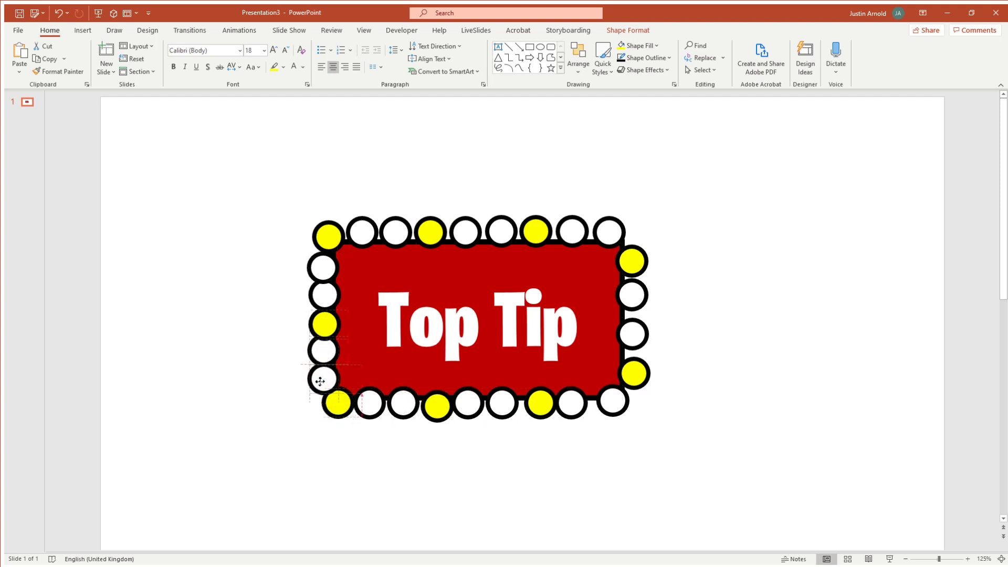
{"action": "left_click", "coordinate": [256, 396]}
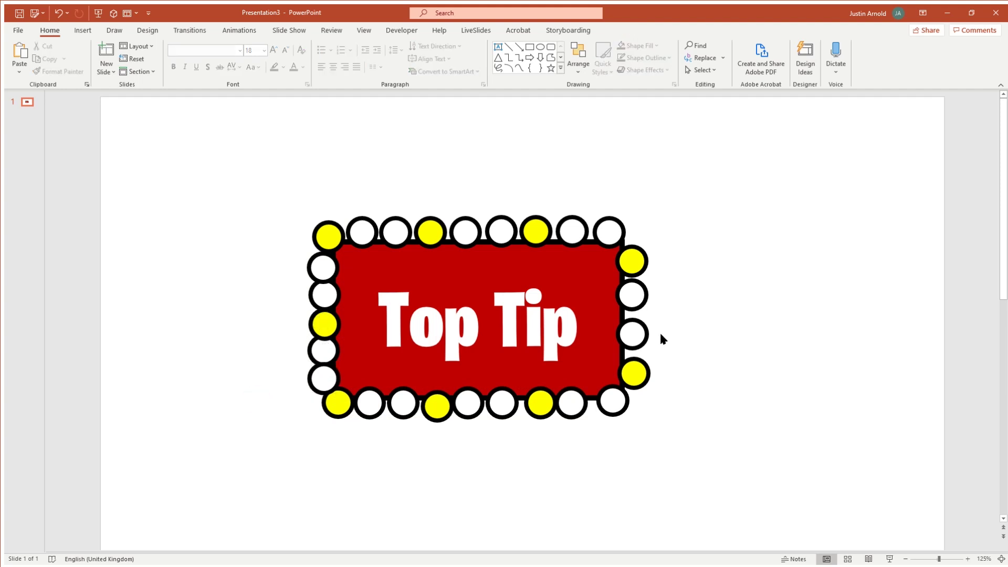
Step: Fill all the white circles around the border with a slightly darker white (light grey)
{"action": "left_click", "coordinate": [357, 230]}
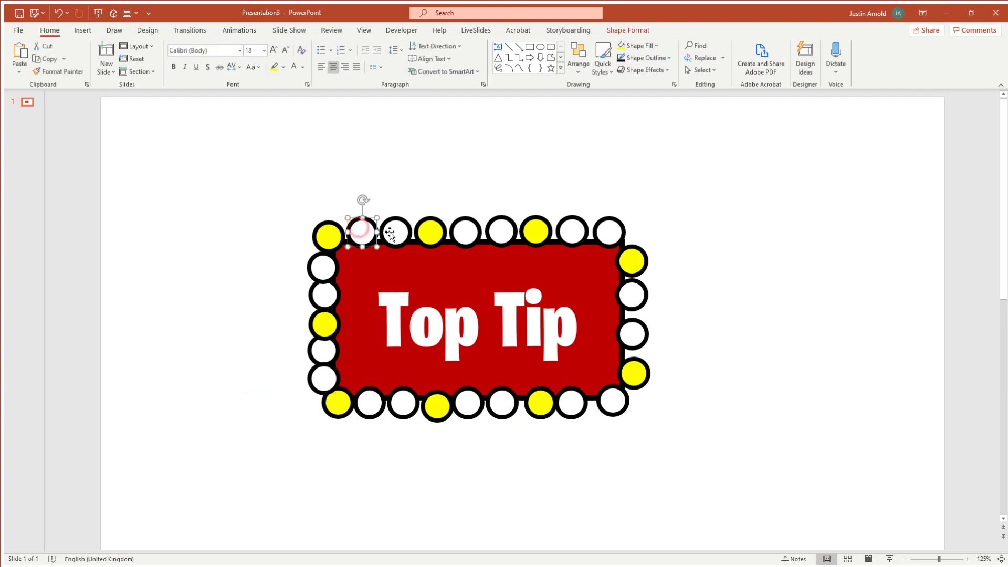
{"action": "left_click", "coordinate": [395, 230], "text": "shift"}
{"action": "left_click", "coordinate": [465, 230], "text": "shift"}
{"action": "left_click", "coordinate": [496, 231], "text": "shift"}
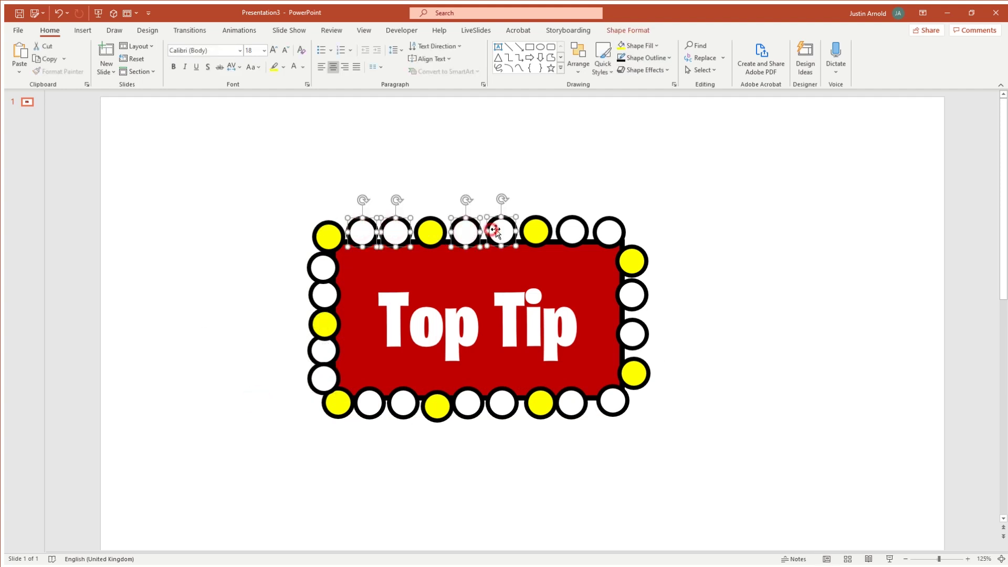
{"action": "left_click", "coordinate": [572, 231], "text": "shift"}
{"action": "left_click", "coordinate": [609, 231], "text": "shift"}
{"action": "left_click", "coordinate": [640, 296], "text": "shift"}
{"action": "left_click", "coordinate": [640, 335], "text": "shift"}
{"action": "left_click", "coordinate": [613, 402], "text": "shift"}
{"action": "left_click", "coordinate": [576, 406], "text": "shift"}
{"action": "left_click", "coordinate": [504, 405], "text": "shift"}
{"action": "left_click", "coordinate": [469, 405], "text": "shift"}
{"action": "left_click", "coordinate": [404, 405], "text": "shift"}
{"action": "left_click", "coordinate": [370, 403], "text": "shift"}
{"action": "left_click", "coordinate": [323, 378], "text": "shift"}
{"action": "left_click", "coordinate": [324, 350], "text": "shift"}
{"action": "left_click", "coordinate": [323, 297], "text": "shift"}
{"action": "left_click", "coordinate": [323, 270], "text": "shift"}
{"action": "left_click", "coordinate": [638, 46]}
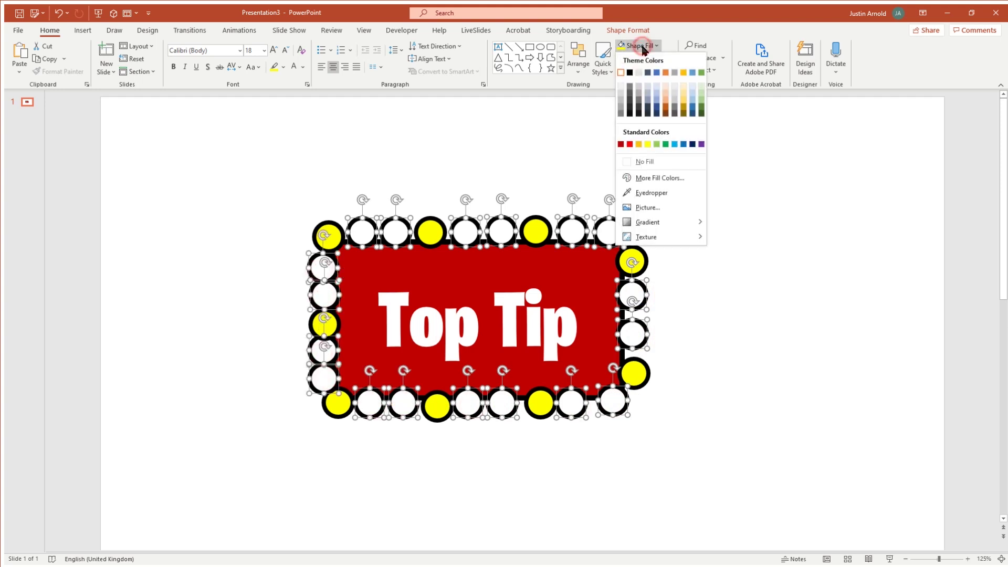
{"action": "left_click", "coordinate": [621, 89]}
{"action": "left_click", "coordinate": [693, 156]}
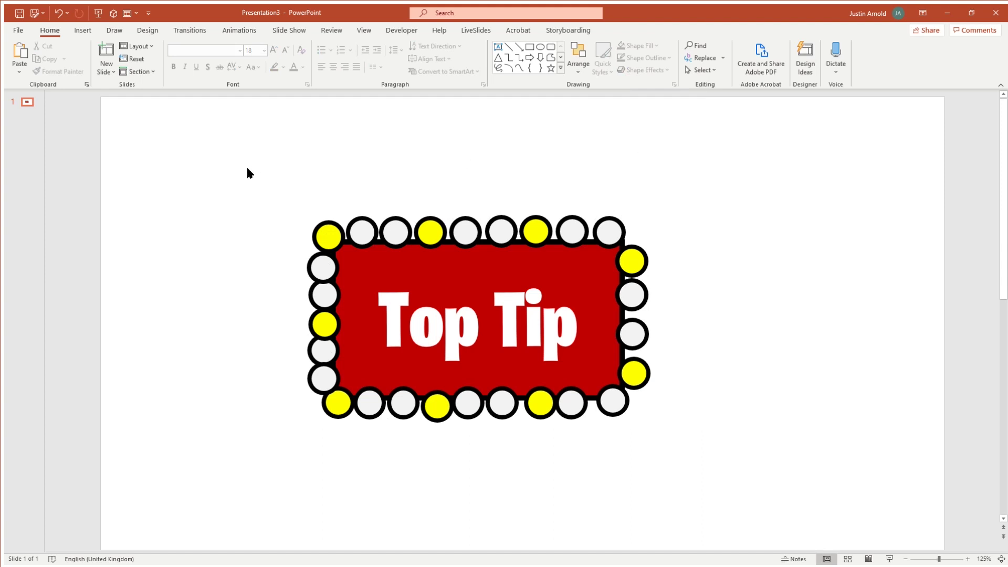
Step: Select the whole Top Tip sign together with all its surrounding circles
{"action": "left_click_drag", "start_coordinate": [209, 157], "coordinate": [921, 550]}
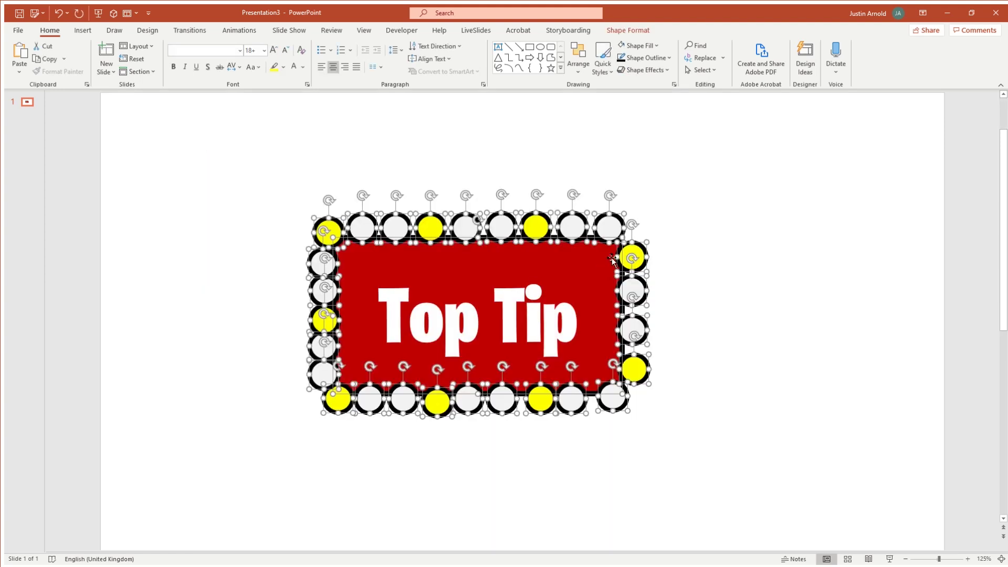
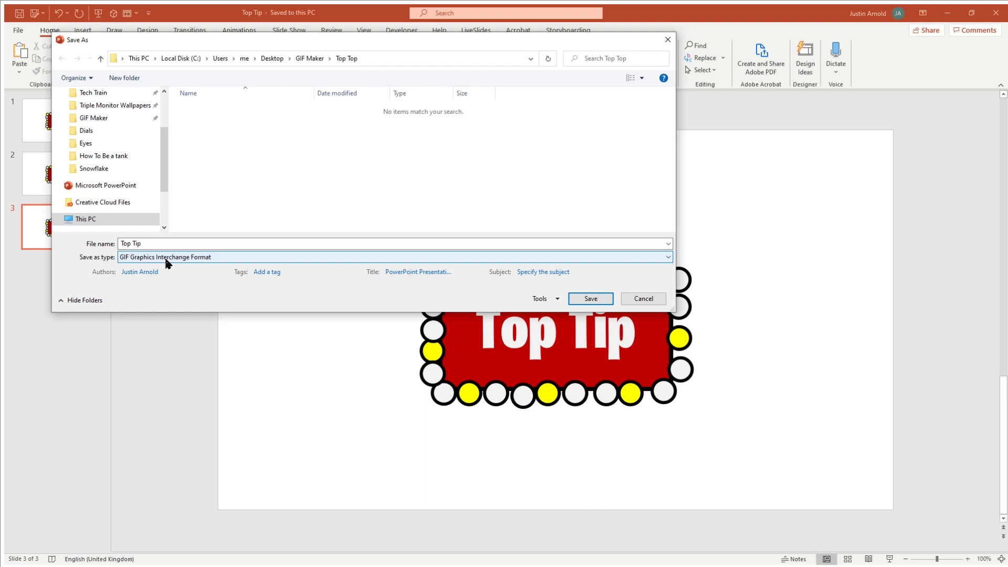
Step: Save all slides as GIF images under the name Top Tip in the Top Top folder
{"action": "left_click", "coordinate": [588, 299]}
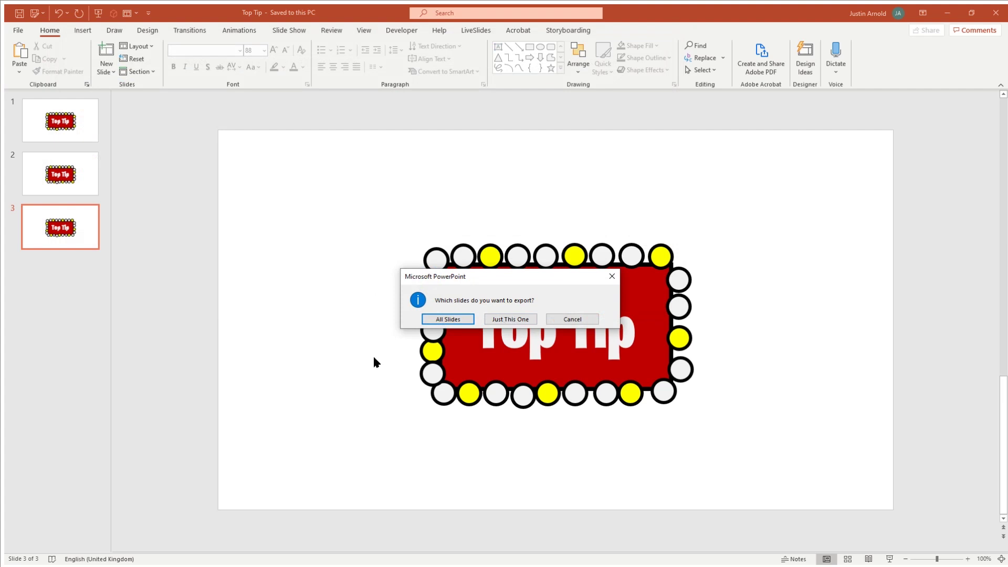
{"action": "left_click", "coordinate": [443, 319]}
{"action": "left_click", "coordinate": [508, 318]}
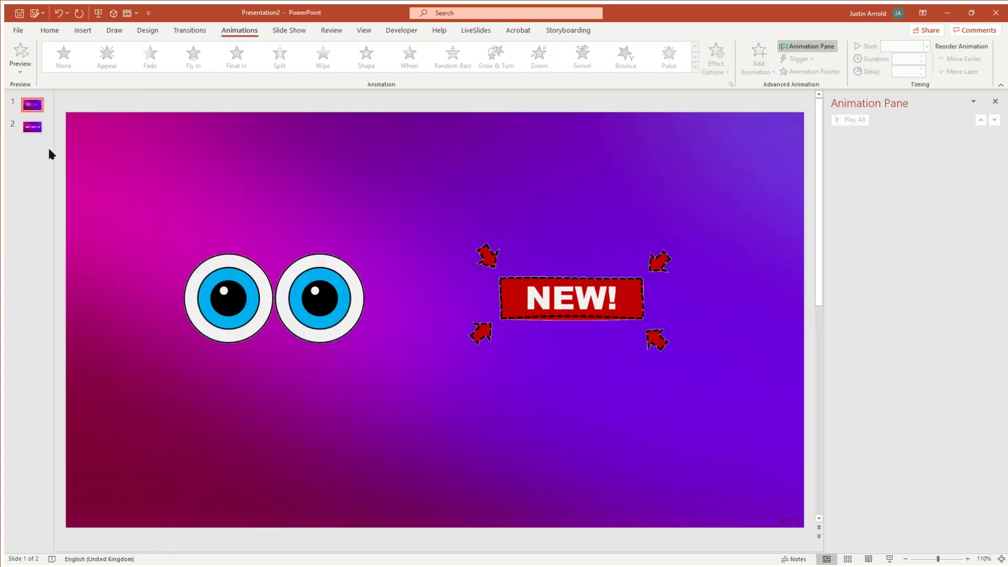
Step: View the second slide of example graphics in Presentation2
{"action": "left_click", "coordinate": [35, 128]}
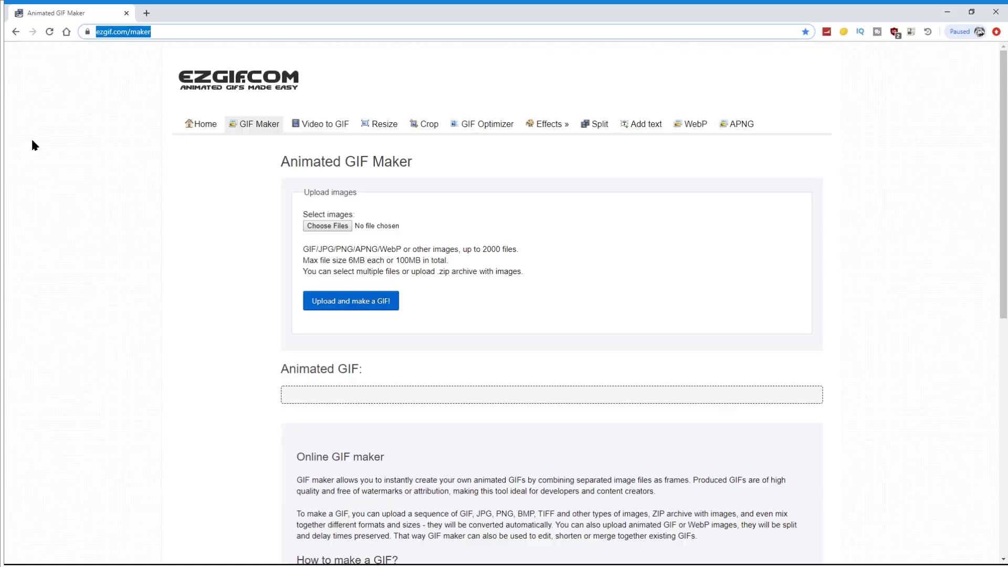
Step: Switch to ezgif.com's Animated GIF Maker in the browser and browse for images in the GIF Maker > Top Top > Top Tip folder
{"action": "left_click", "coordinate": [65, 130]}
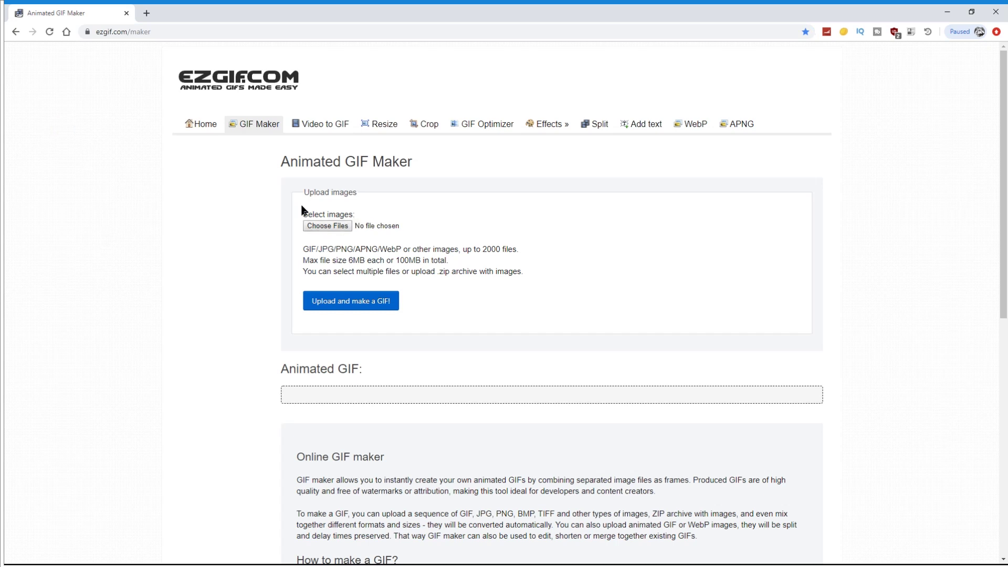
{"action": "left_click", "coordinate": [311, 227]}
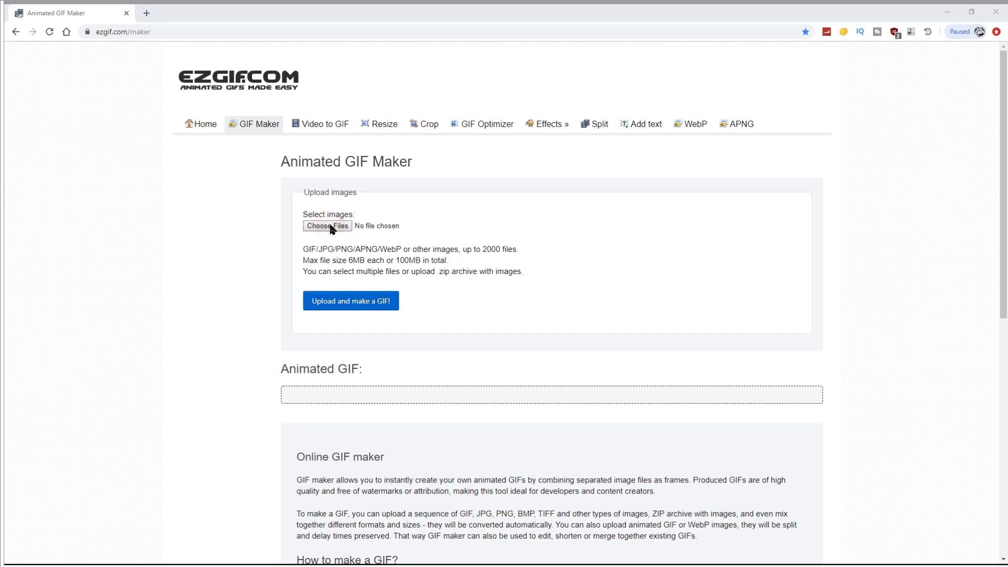
{"action": "left_click", "coordinate": [175, 27]}
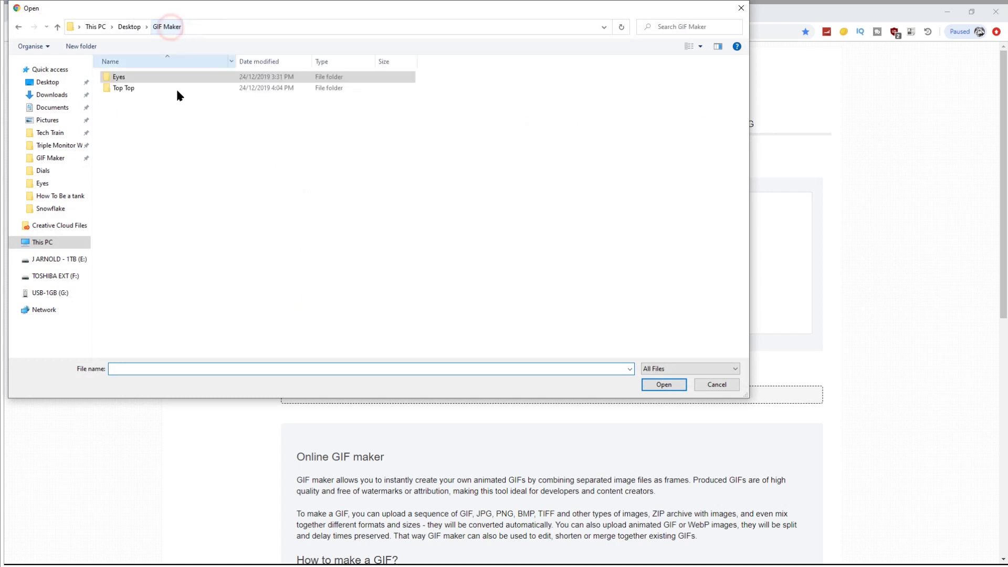
{"action": "double_click", "coordinate": [131, 88]}
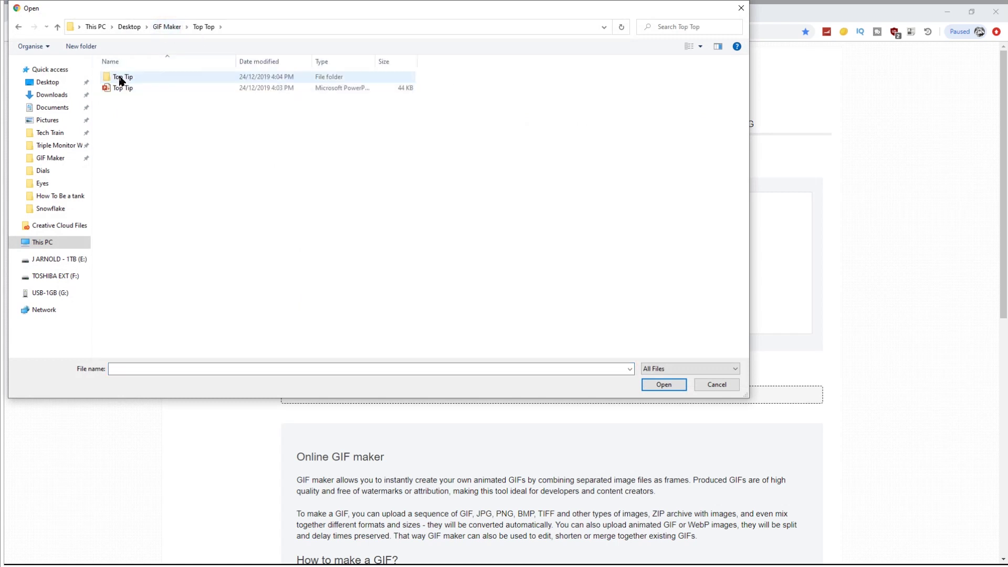
{"action": "left_click", "coordinate": [157, 88]}
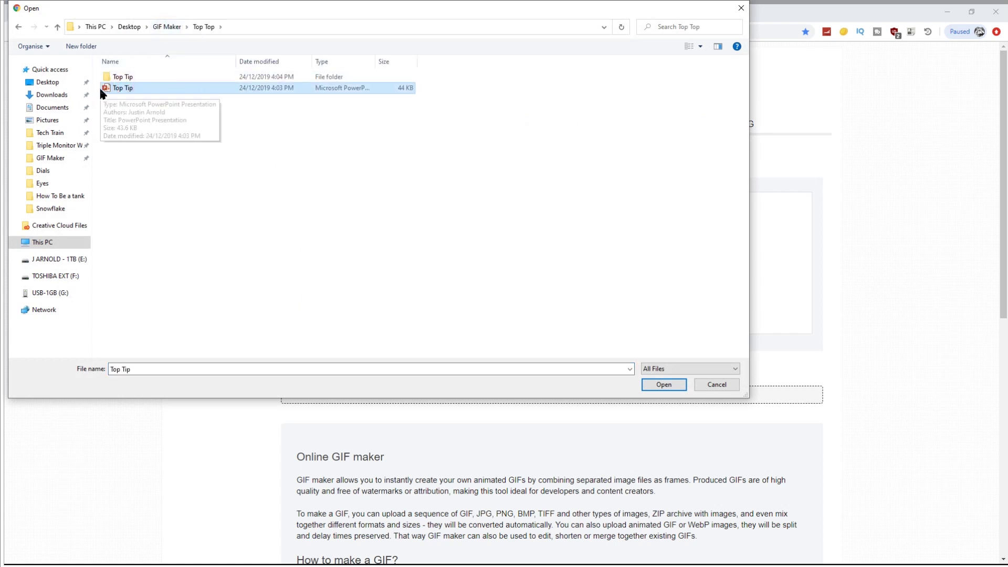
{"action": "left_click", "coordinate": [131, 77]}
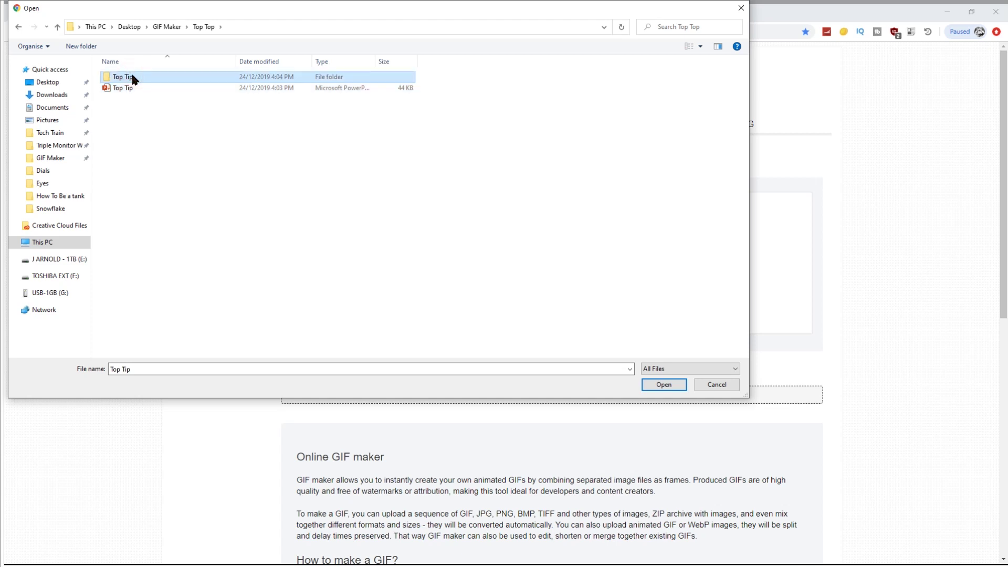
{"action": "double_click", "coordinate": [133, 77]}
Step: Choose the exported images Slide1, Slide2 and Slide3 and upload them as frames of the GIF
{"action": "left_click", "coordinate": [180, 176]}
{"action": "left_click", "coordinate": [137, 93]}
{"action": "left_click", "coordinate": [178, 93]}
{"action": "left_click", "coordinate": [248, 98]}
{"action": "left_click", "coordinate": [239, 136]}
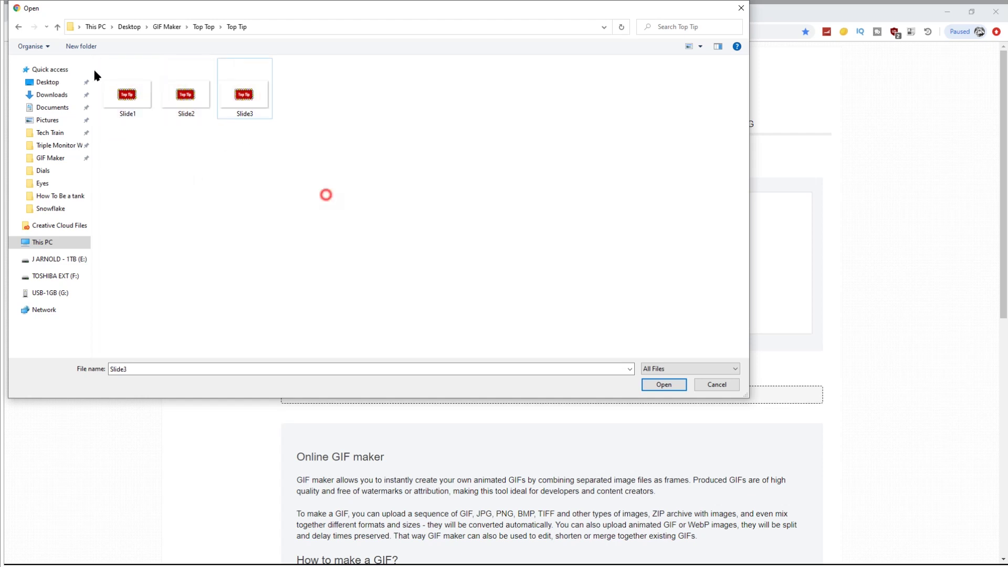
{"action": "left_click_drag", "start_coordinate": [96, 72], "coordinate": [339, 210]}
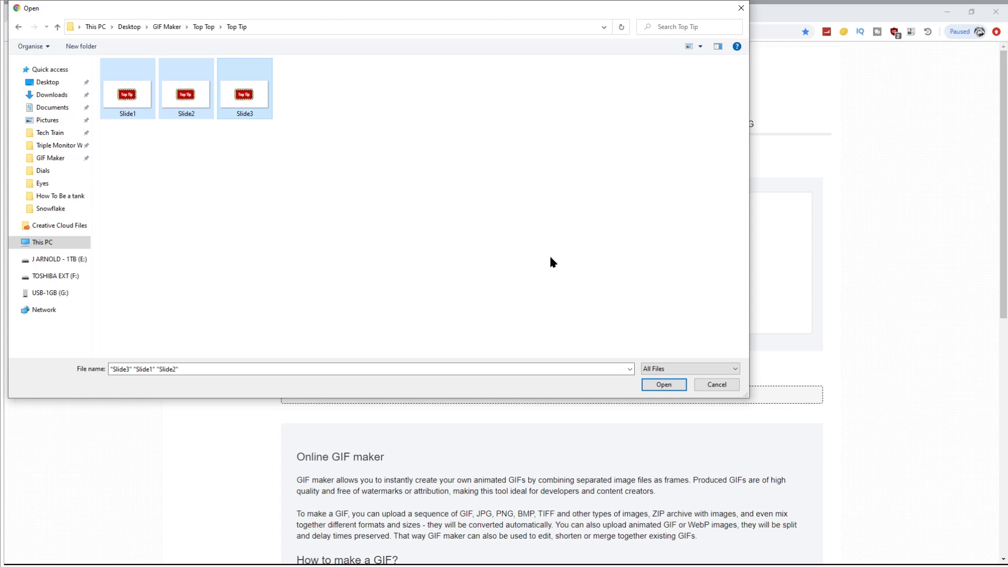
{"action": "left_click", "coordinate": [656, 386]}
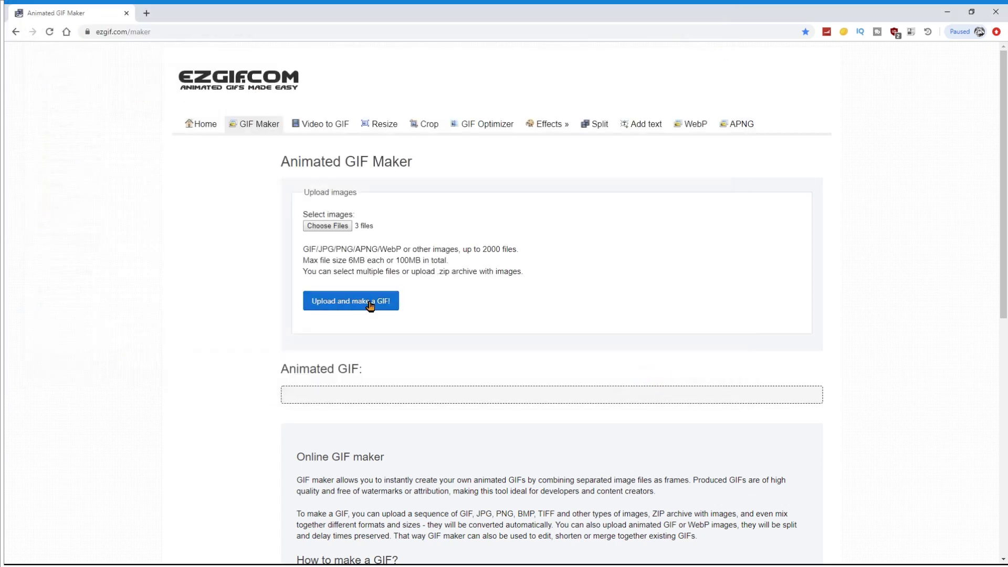
{"action": "left_click", "coordinate": [341, 302]}
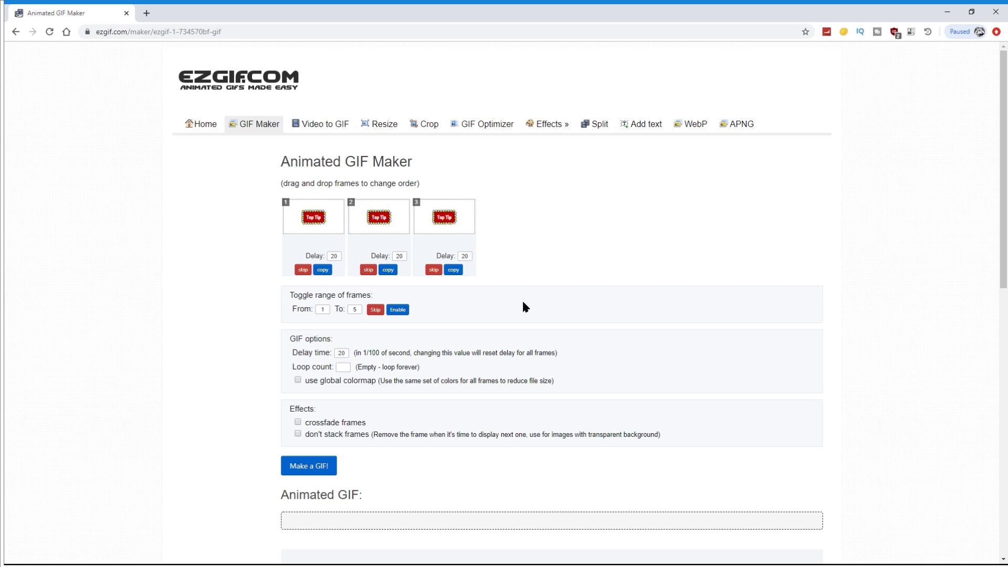
Step: Generate the animated GIF from the three uploaded frames and check its preview
{"action": "scroll", "coordinate": [512, 306], "scroll_direction": "down", "scroll_amount": 2}
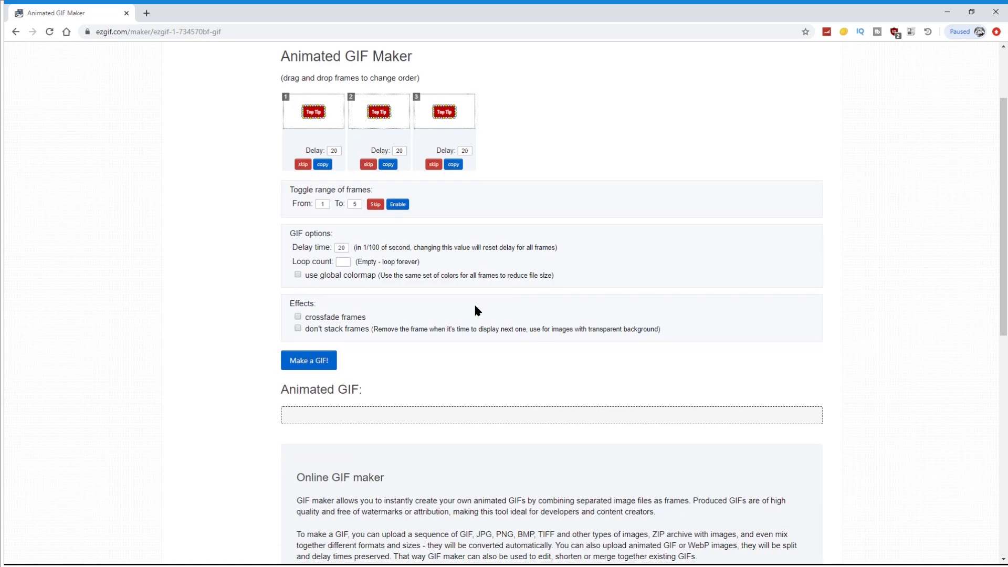
{"action": "left_click", "coordinate": [294, 364]}
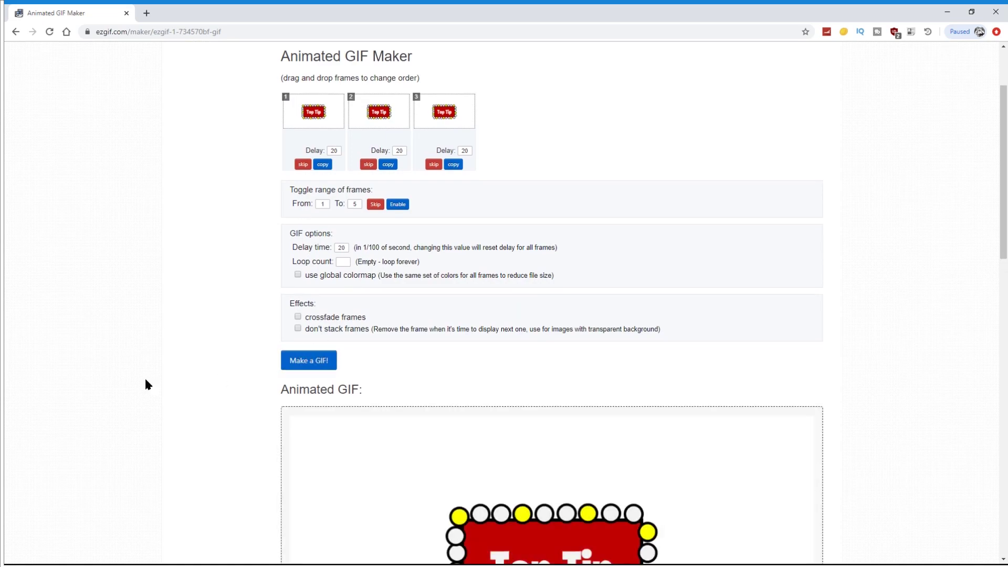
{"action": "scroll", "coordinate": [181, 351], "scroll_direction": "down", "scroll_amount": 1}
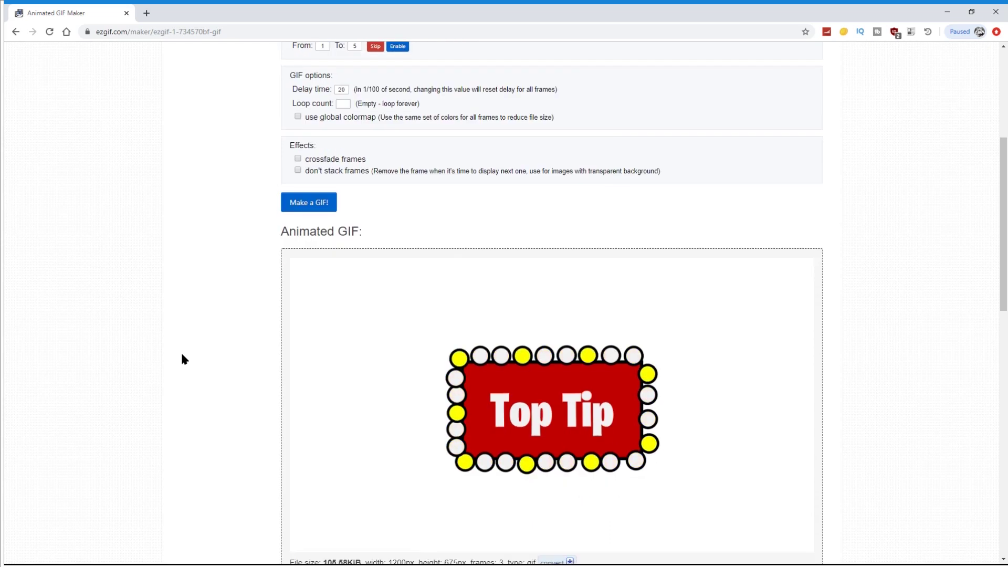
{"action": "scroll", "coordinate": [184, 358], "scroll_direction": "up", "scroll_amount": 3}
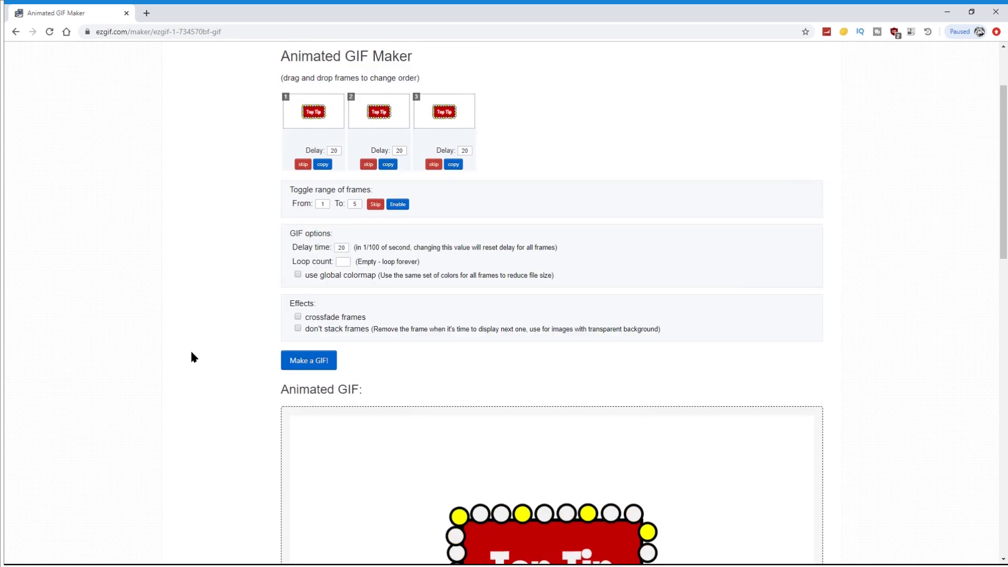
Step: Set the delay of each of the three frames to 40 and regenerate the animated GIF
{"action": "double_click", "coordinate": [334, 152]}
{"action": "type", "text": "40"}
{"action": "double_click", "coordinate": [398, 152]}
{"action": "type", "text": "40"}
{"action": "double_click", "coordinate": [463, 151]}
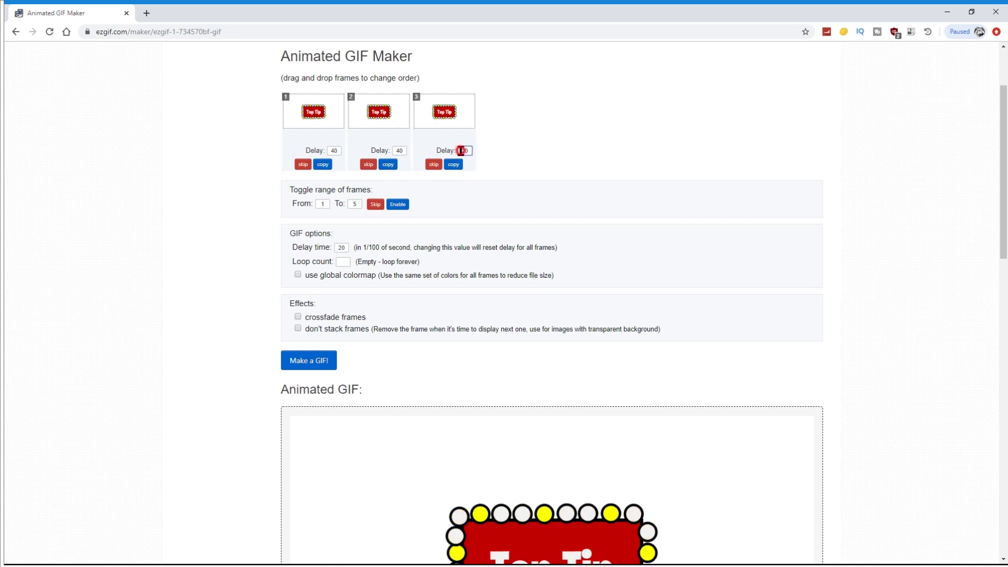
{"action": "type", "text": "40"}
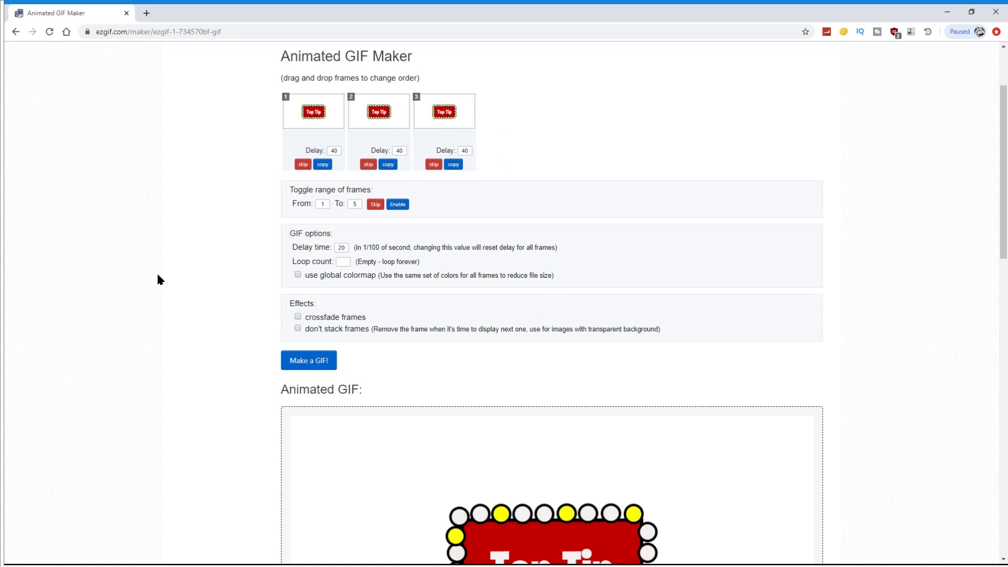
{"action": "left_click", "coordinate": [309, 360]}
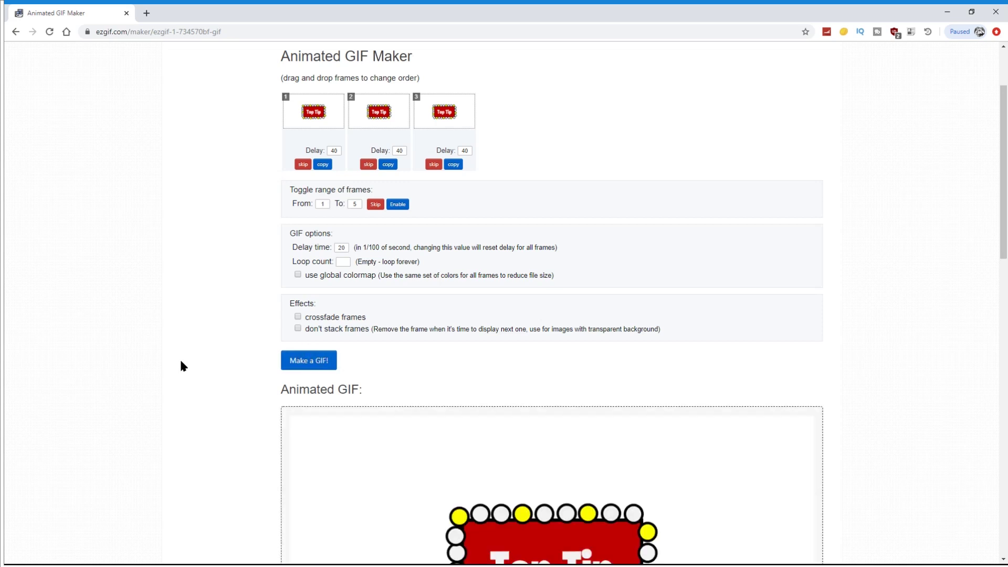
{"action": "scroll", "coordinate": [180, 360], "scroll_direction": "down", "scroll_amount": 2}
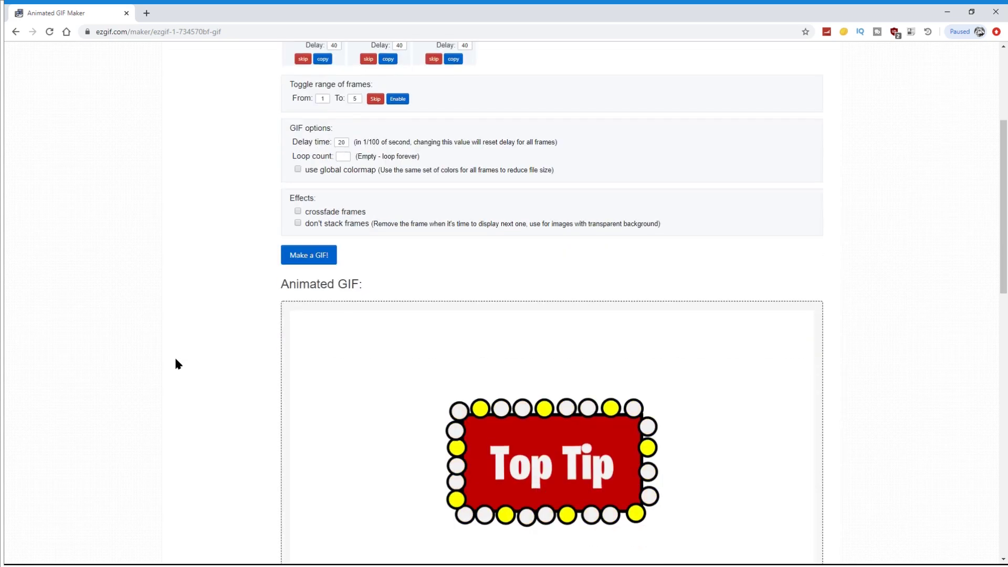
{"action": "scroll", "coordinate": [172, 330], "scroll_direction": "up", "scroll_amount": 2}
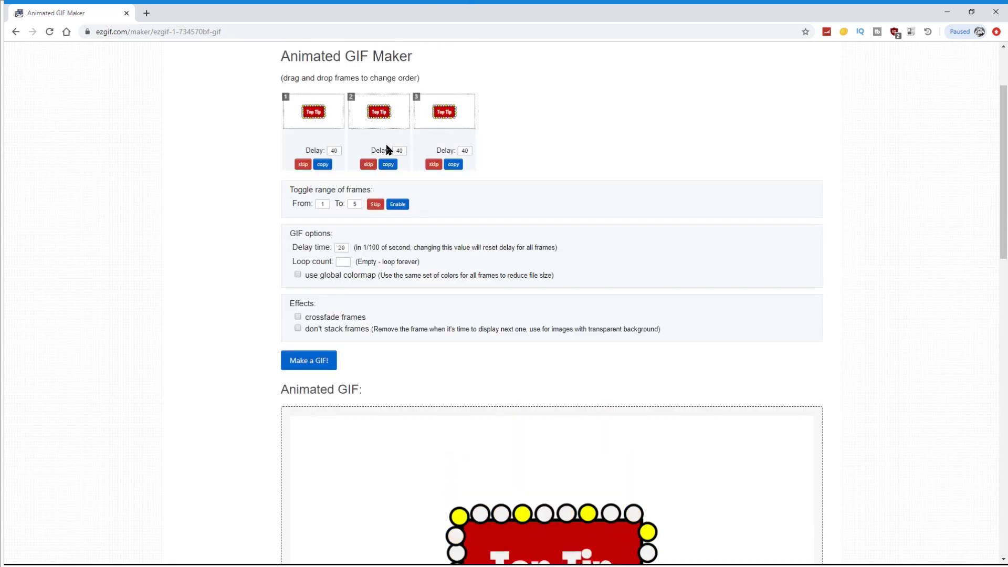
Step: Check the regenerated Top Tip GIF and open it in the effects editor
{"action": "mouse_move", "coordinate": [312, 112]}
{"action": "left_mouse_down"}
{"action": "mouse_move", "coordinate": [331, 112]}
{"action": "mouse_move", "coordinate": [305, 115]}
{"action": "left_mouse_up"}
{"action": "scroll", "coordinate": [231, 261], "scroll_direction": "down", "scroll_amount": 2}
{"action": "scroll", "coordinate": [468, 228], "scroll_direction": "down", "scroll_amount": 3}
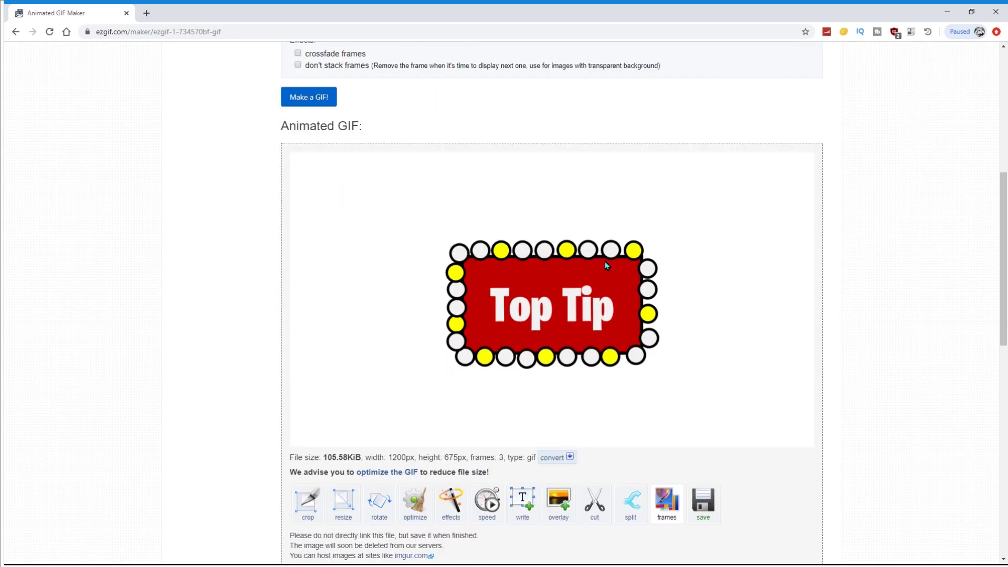
{"action": "scroll", "coordinate": [603, 265], "scroll_direction": "down", "scroll_amount": 1}
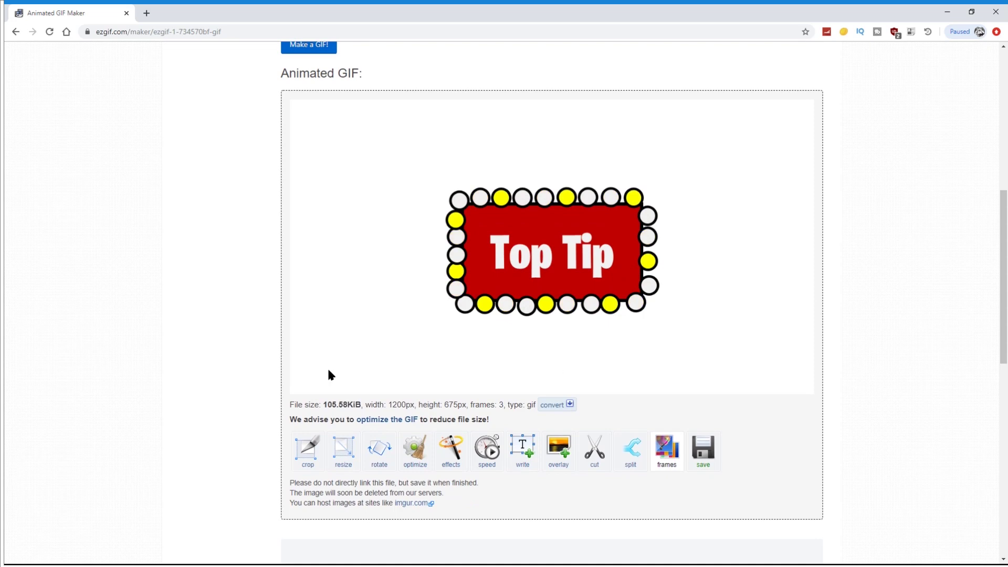
{"action": "scroll", "coordinate": [599, 169], "scroll_direction": "down", "scroll_amount": 1}
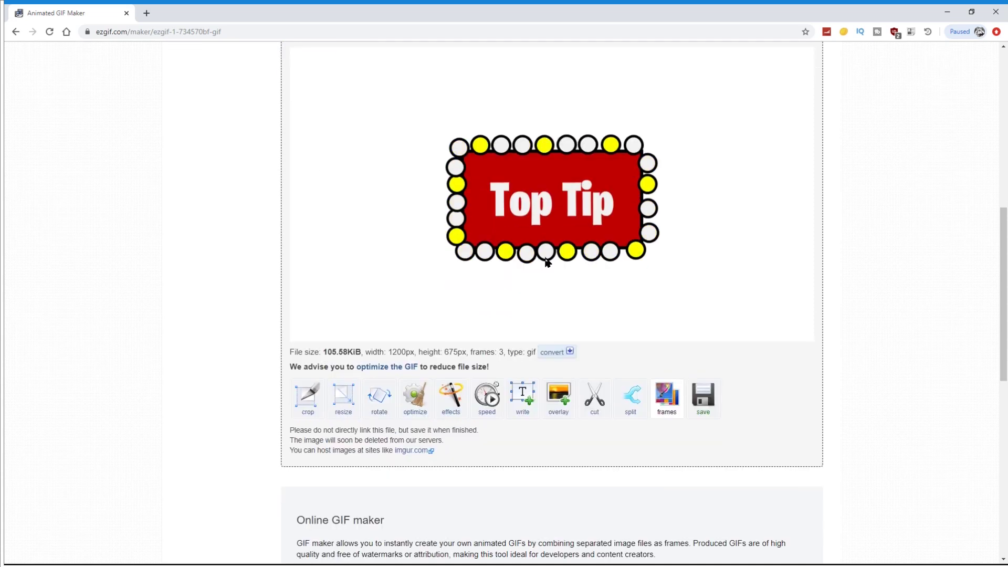
{"action": "left_click", "coordinate": [445, 403]}
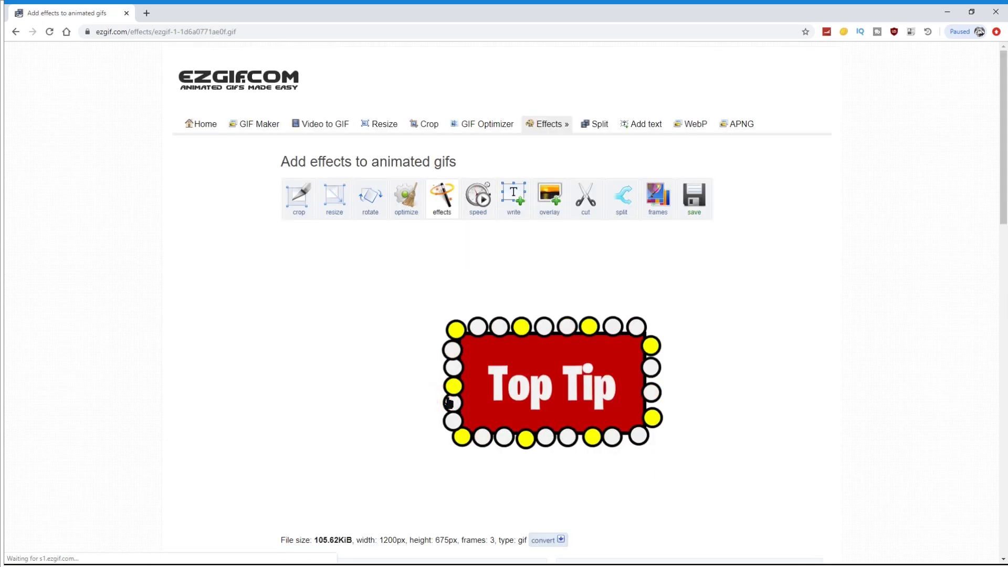
Step: Replace the GIF's white color with transparency, keeping frames unstacked, and apply the effect
{"action": "scroll", "coordinate": [454, 403], "scroll_direction": "down", "scroll_amount": 7}
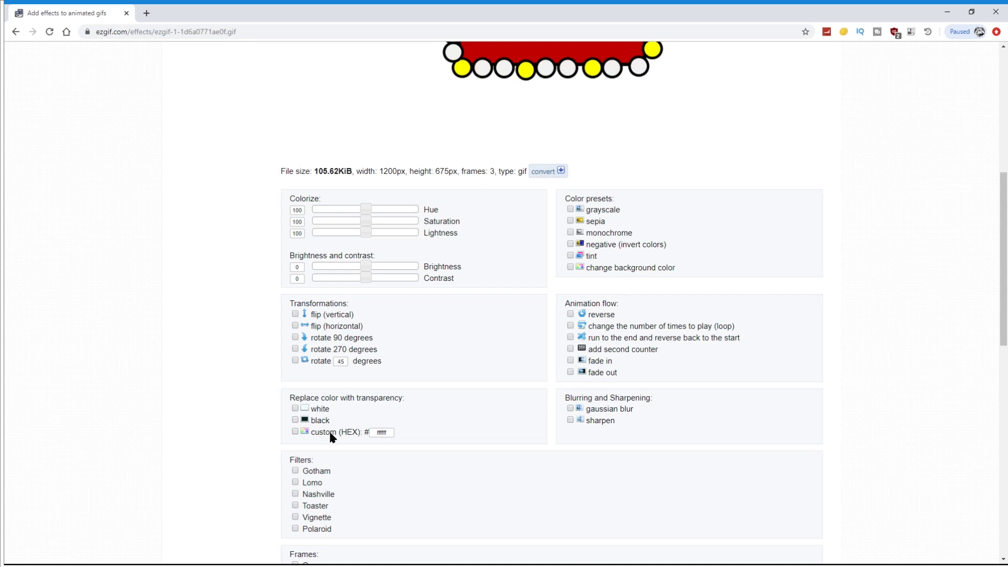
{"action": "left_click", "coordinate": [295, 410]}
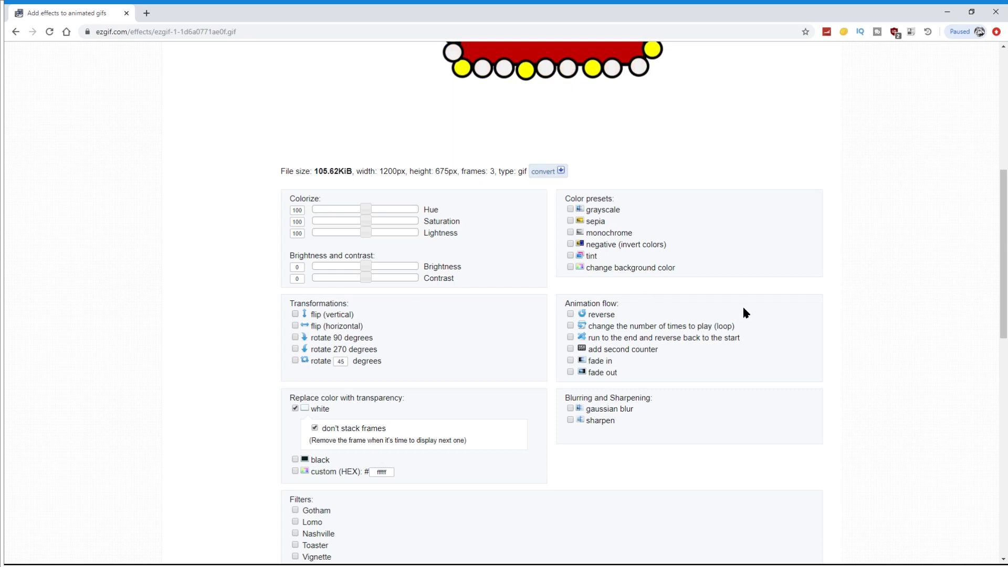
{"action": "scroll", "coordinate": [266, 362], "scroll_direction": "down", "scroll_amount": 1}
{"action": "scroll", "coordinate": [266, 362], "scroll_direction": "down", "scroll_amount": 2}
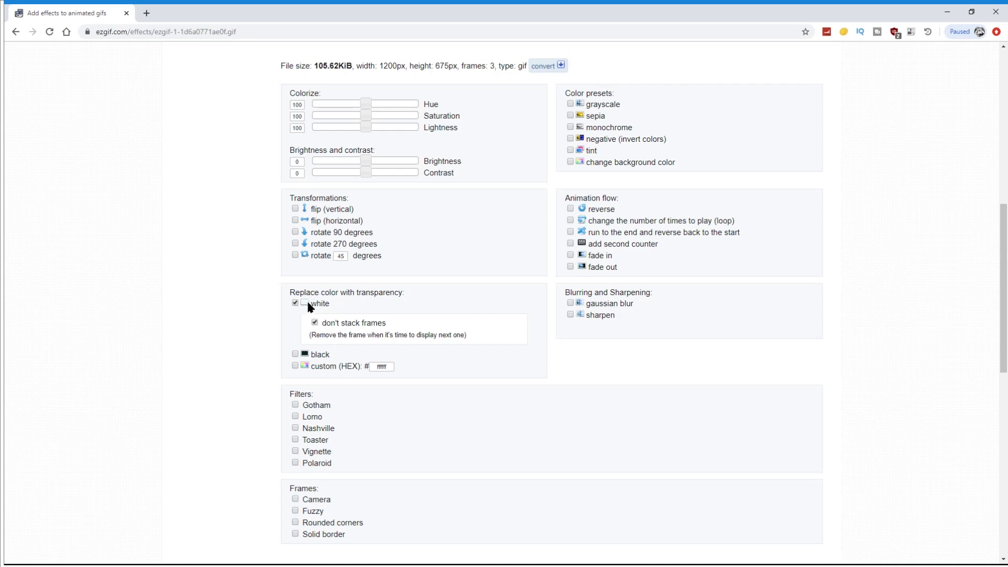
{"action": "scroll", "coordinate": [356, 324], "scroll_direction": "down", "scroll_amount": 4}
{"action": "left_click", "coordinate": [321, 386]}
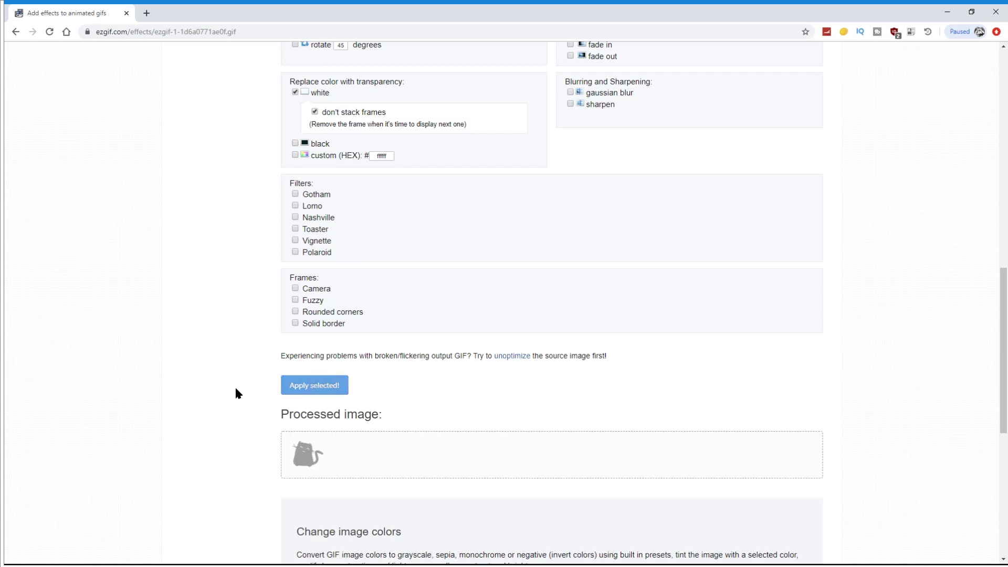
{"action": "scroll", "coordinate": [232, 384], "scroll_direction": "down", "scroll_amount": 5}
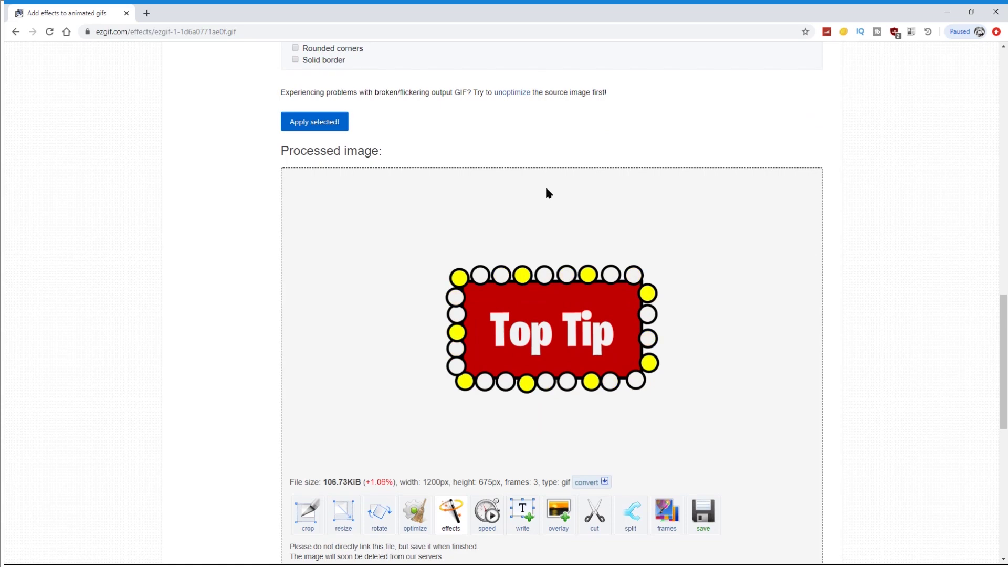
Step: Save the processed transparent GIF to the computer and dismiss the download notice
{"action": "scroll", "coordinate": [670, 198], "scroll_direction": "down", "scroll_amount": 2}
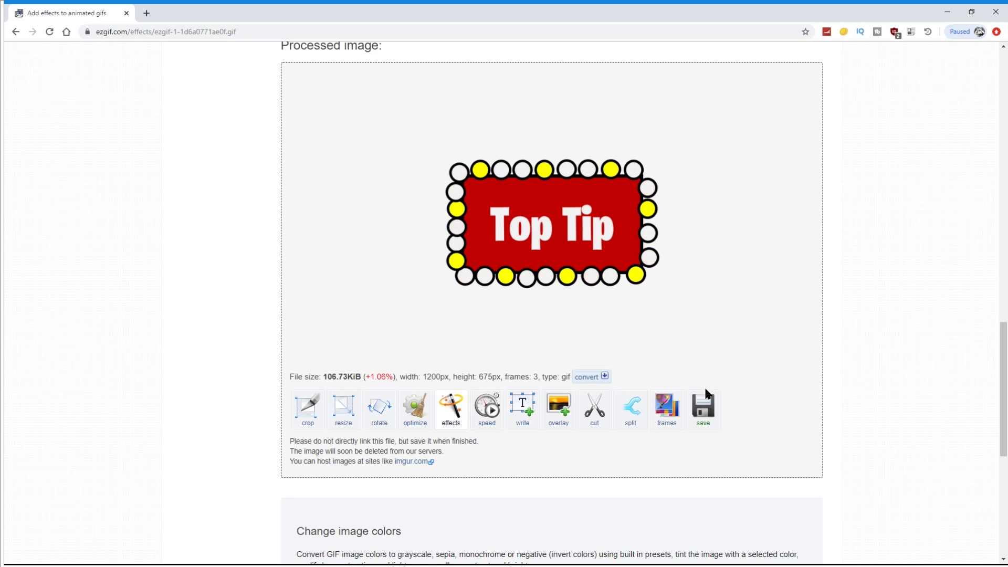
{"action": "left_click", "coordinate": [702, 412]}
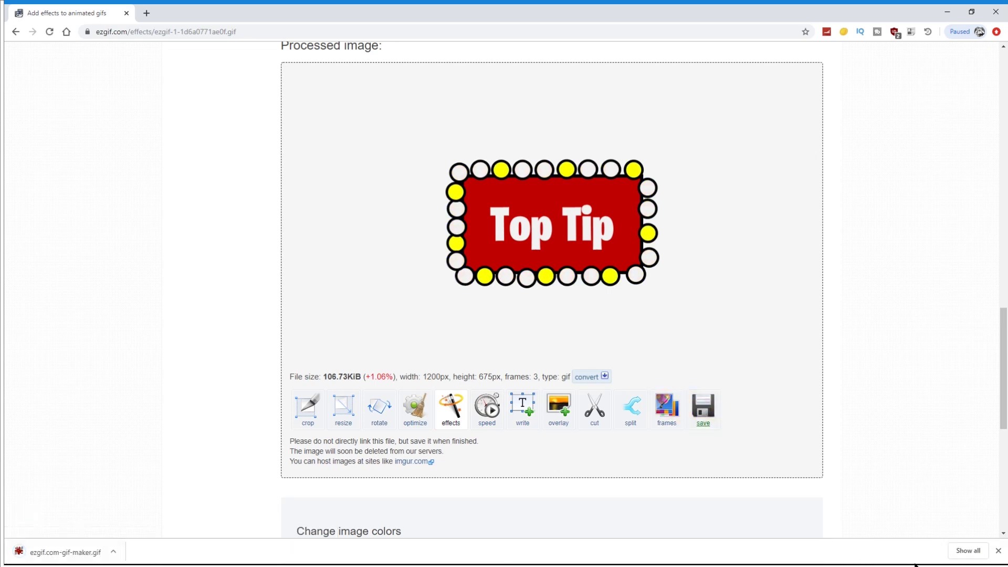
{"action": "left_click", "coordinate": [998, 551]}
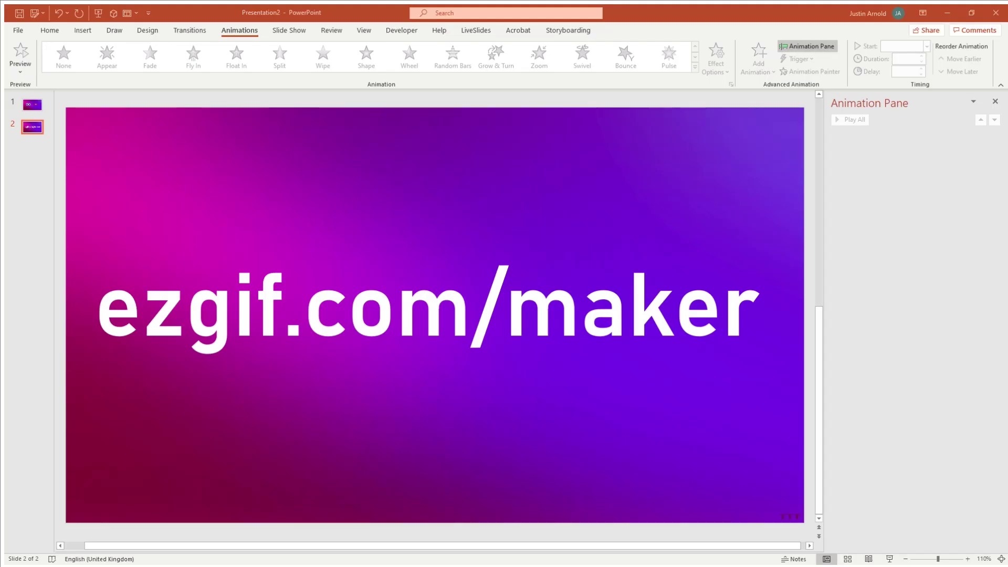
Step: Switch to Presentation2 in PowerPoint and delete the "ezgif.com/maker" text box from slide 2
{"action": "left_click", "coordinate": [235, 245]}
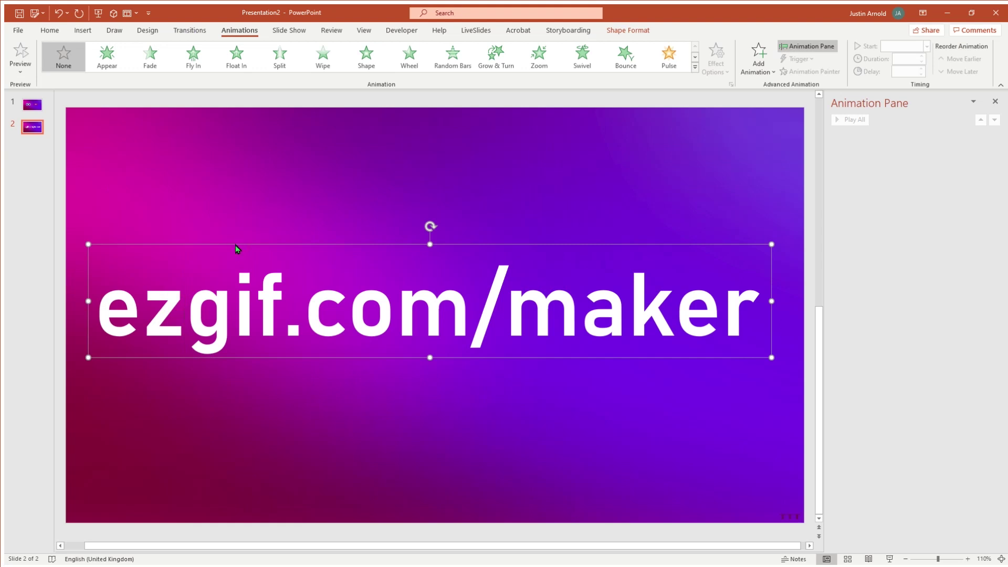
{"action": "key", "text": "Delete"}
{"action": "left_click", "coordinate": [257, 225]}
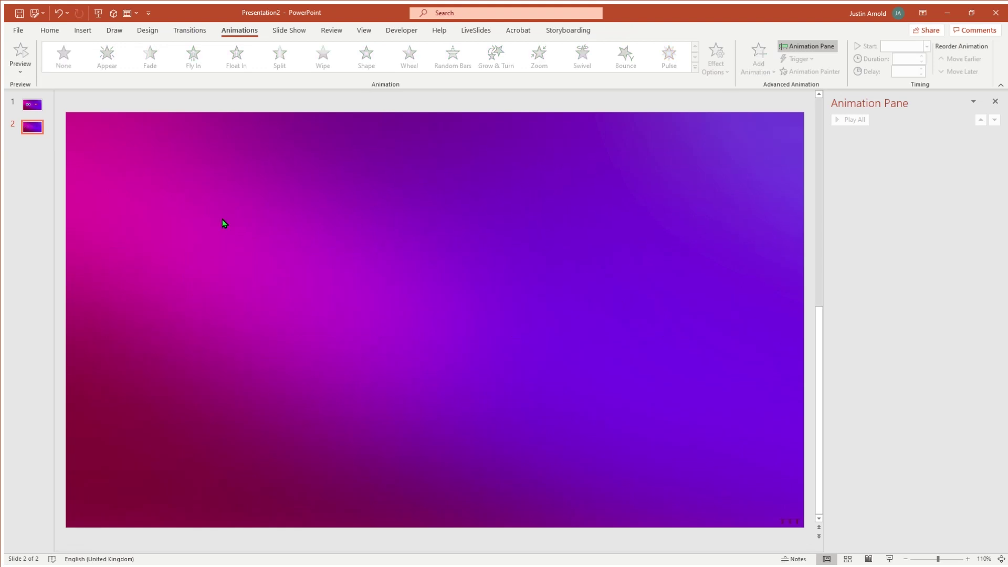
Step: Insert the picture "Top Tip GIF" from the GIF Maker > Top Top folder onto slide 2
{"action": "left_click", "coordinate": [84, 31]}
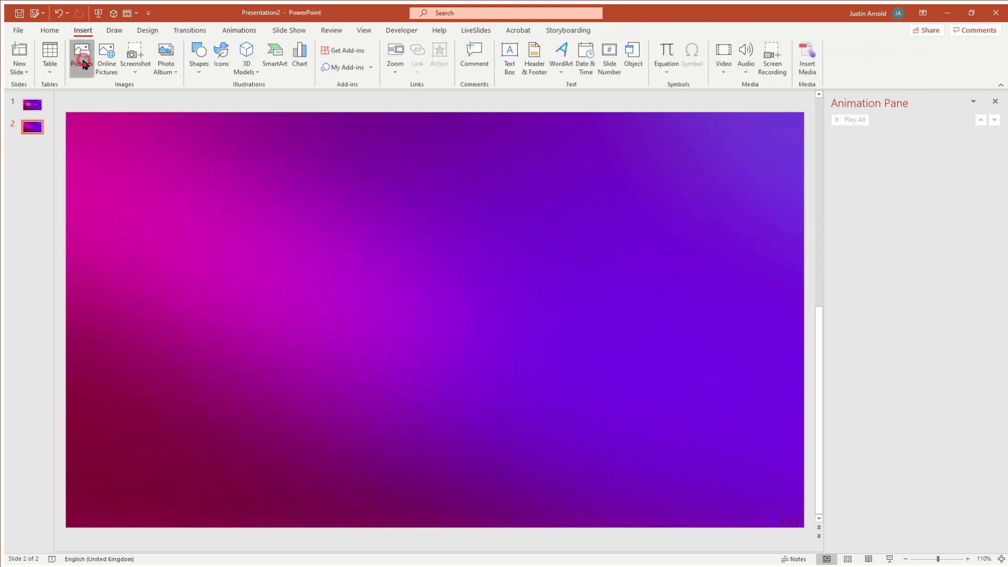
{"action": "left_click", "coordinate": [82, 55]}
{"action": "double_click", "coordinate": [315, 186]}
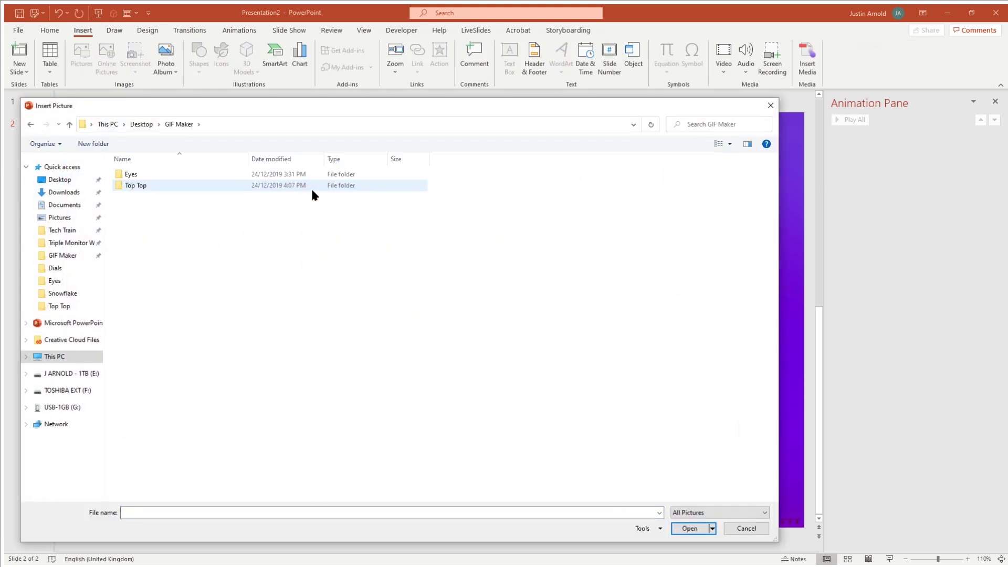
{"action": "double_click", "coordinate": [138, 187]}
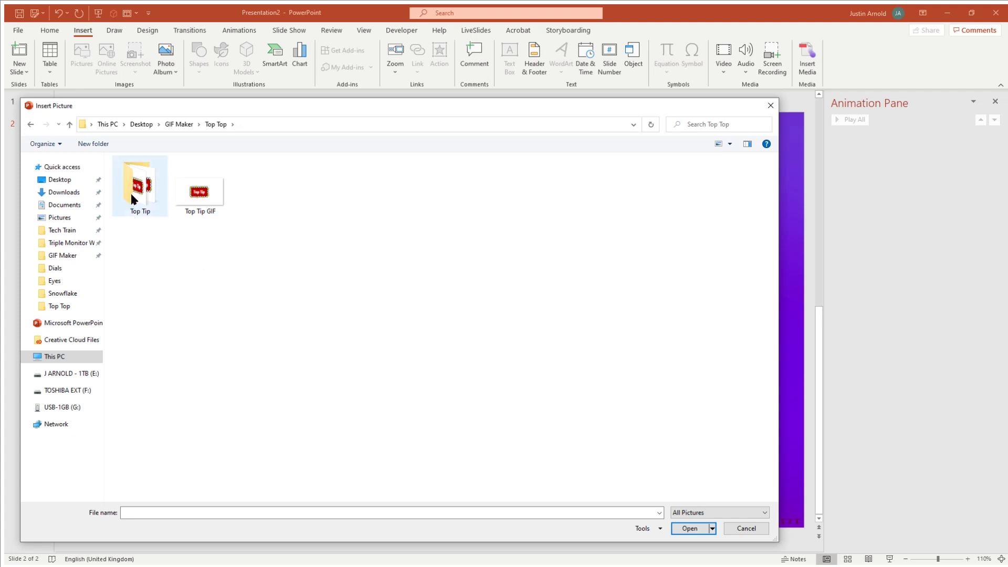
{"action": "left_click", "coordinate": [213, 191]}
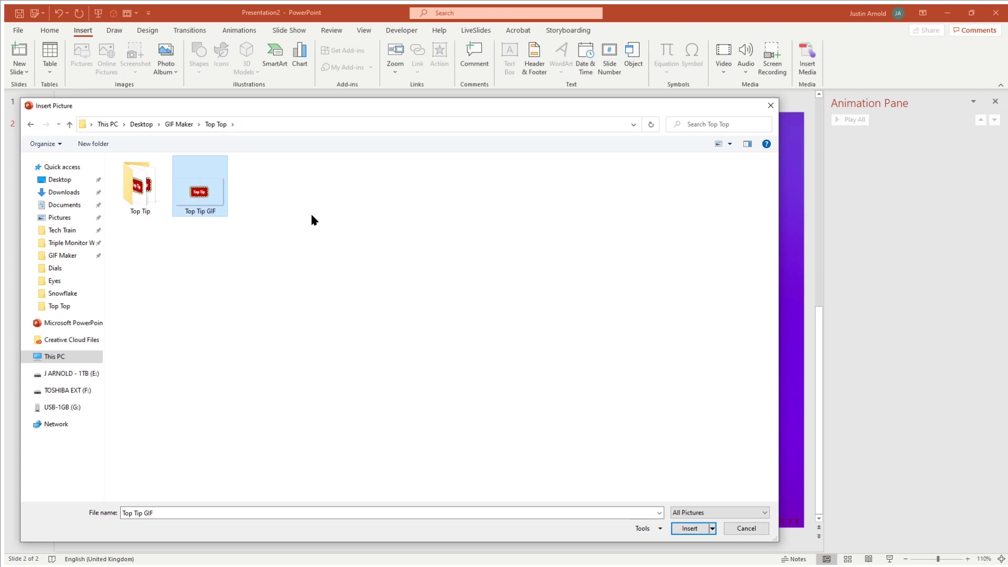
{"action": "double_click", "coordinate": [199, 194]}
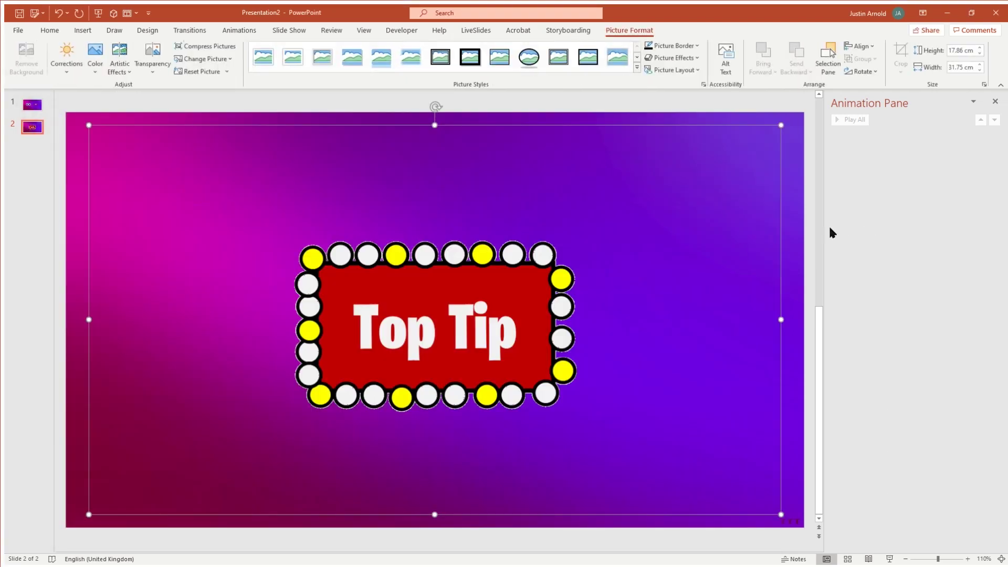
{"action": "left_click", "coordinate": [801, 227]}
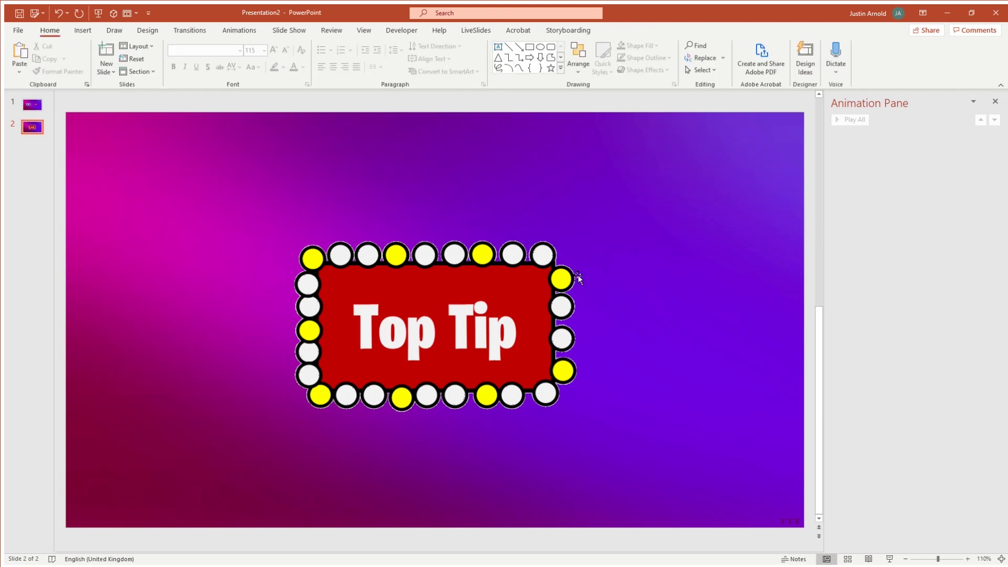
Step: Shrink the Top Tip GIF to about 19.4 cm wide by 10.9 cm high and move the sign to the slide's upper-right corner
{"action": "left_click", "coordinate": [481, 346]}
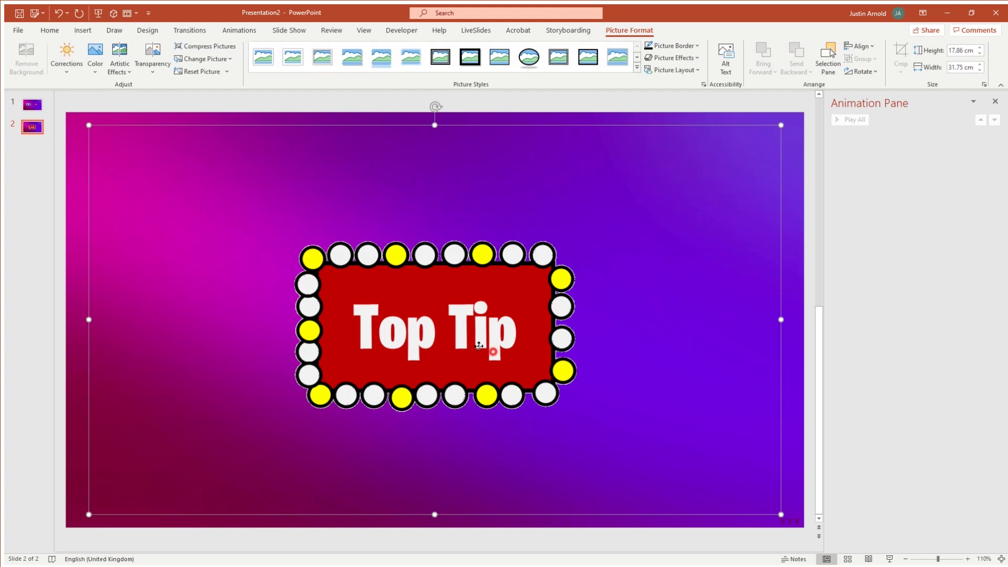
{"action": "left_click_drag", "start_coordinate": [481, 346], "coordinate": [389, 302]}
{"action": "left_click_drag", "start_coordinate": [688, 478], "coordinate": [362, 326]}
{"action": "left_click_drag", "start_coordinate": [276, 270], "coordinate": [405, 297]}
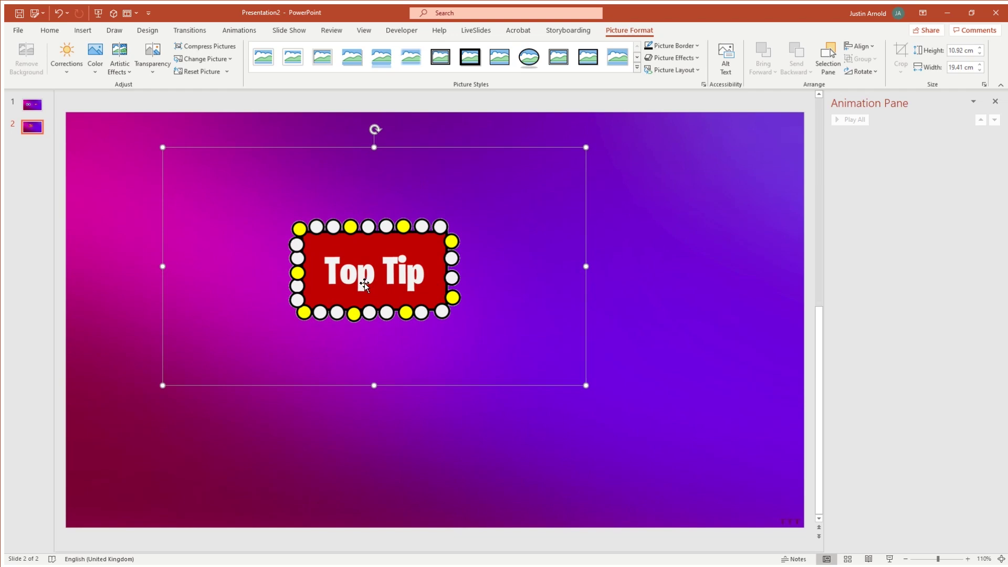
{"action": "left_click_drag", "start_coordinate": [364, 274], "coordinate": [731, 176]}
{"action": "left_click", "coordinate": [425, 326]}
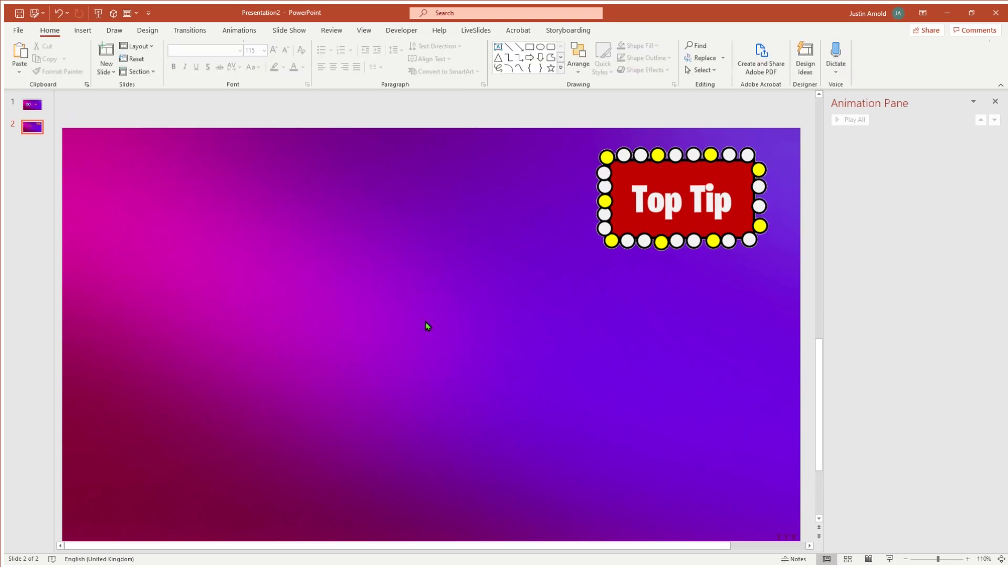